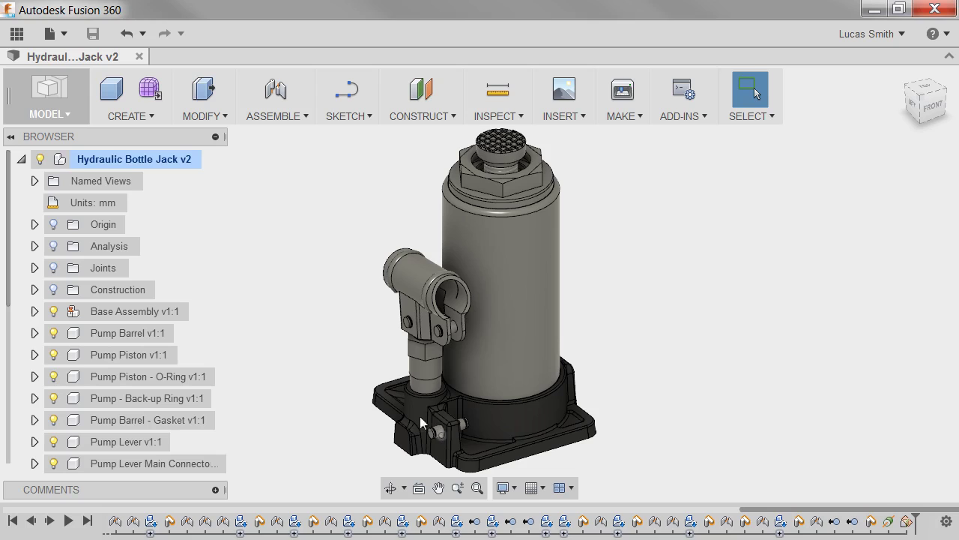
Create a new component in the top-level Hydraulic Bottle Jack assembly.
right_click(143, 162)
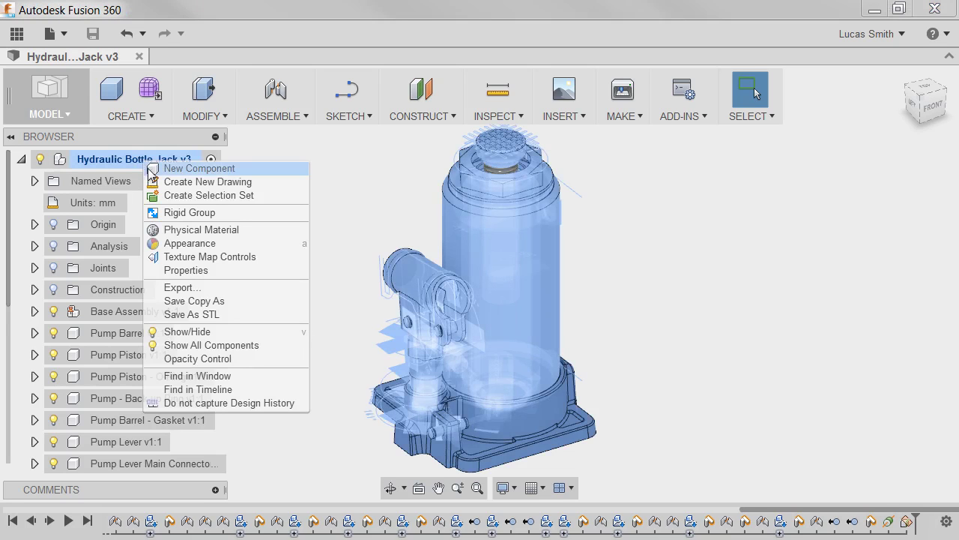
left_click(238, 172)
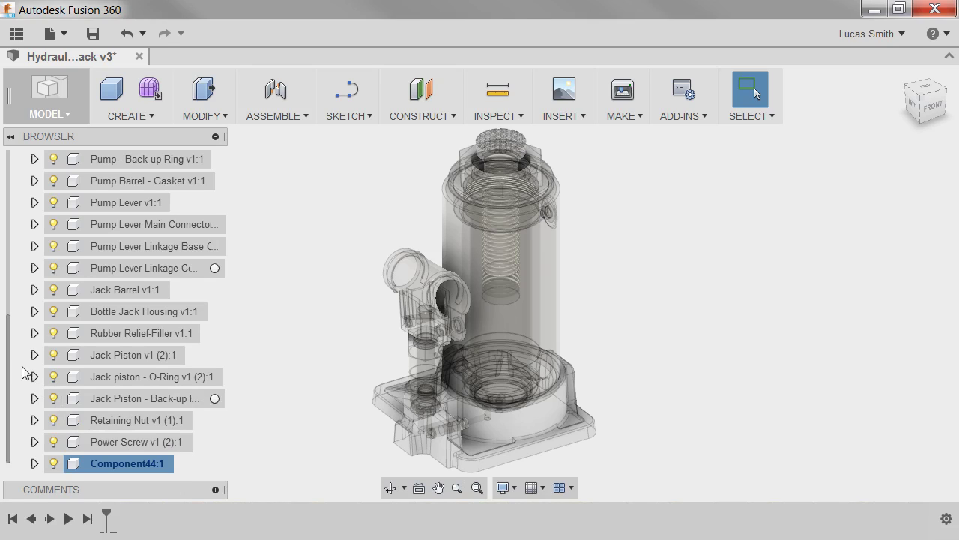
Show the assembly's construction geometry and start a sketch on the front-facing construction plane at the pump side of the base.
left_click_drag(11, 353, 16, 183)
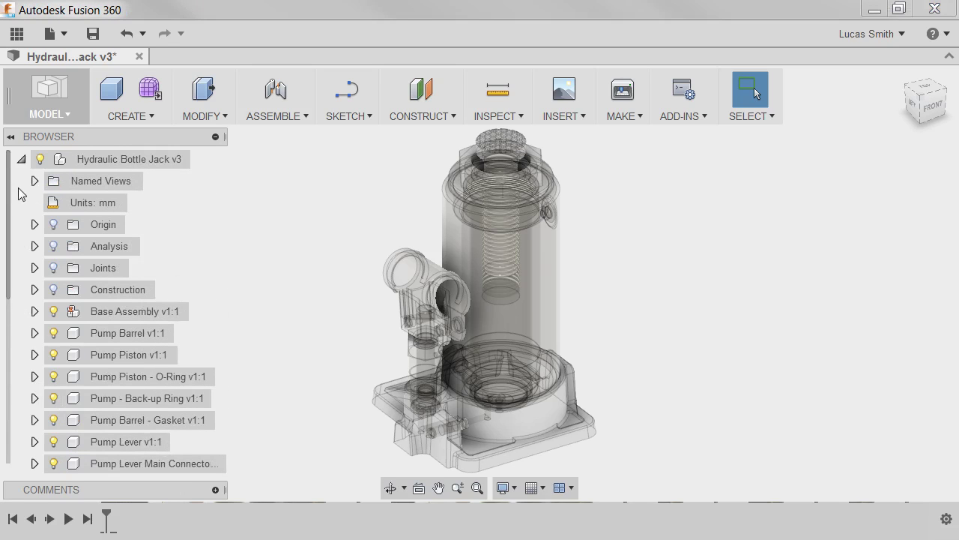
left_click(56, 292)
left_click(54, 290)
right_click(409, 472)
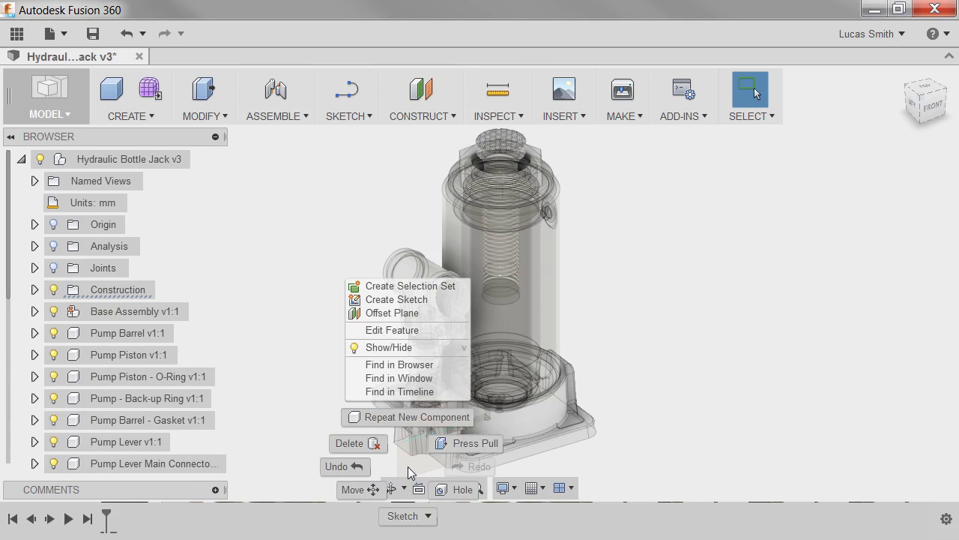
left_click(386, 300)
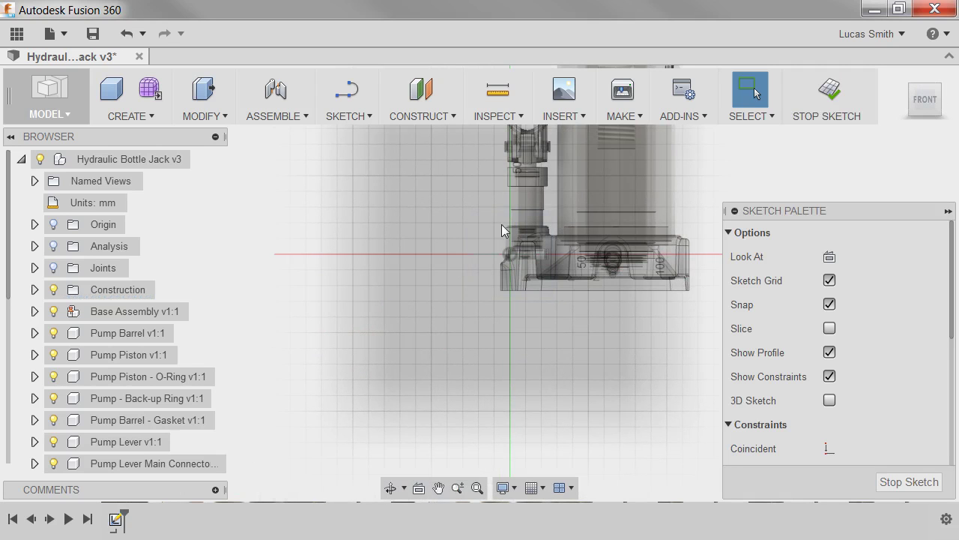
Intersect the upper lever linkage connector and the lower base connector with the sketch plane to bring their edges into the sketch.
scroll(569, 179, "up", 5)
middle_click_drag(569, 178, 534, 262)
key("Escape")
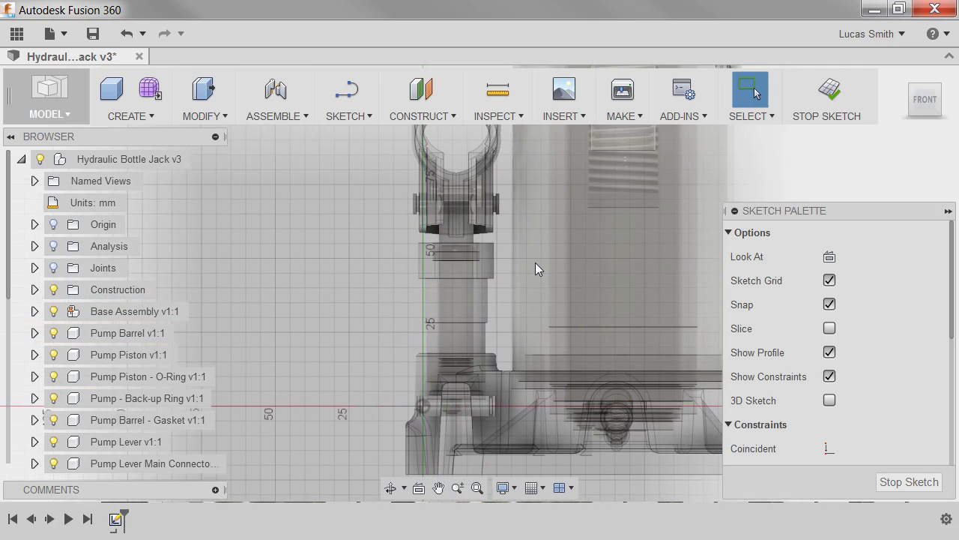
left_click(366, 118)
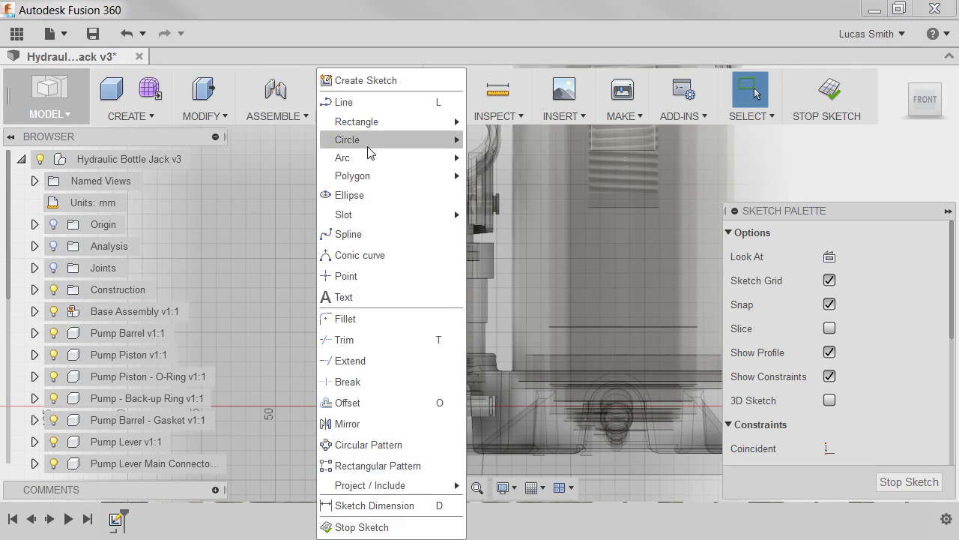
mouse_move(387, 487)
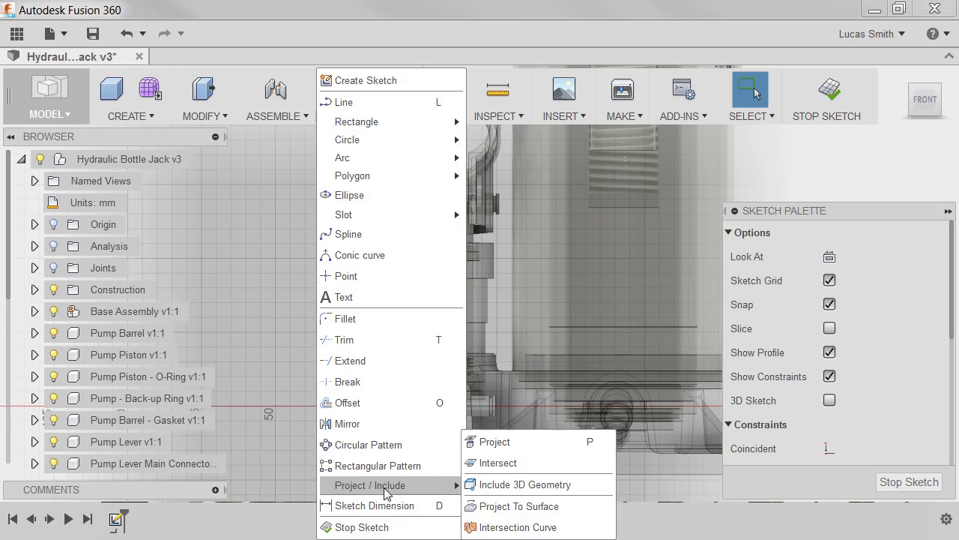
left_click(501, 463)
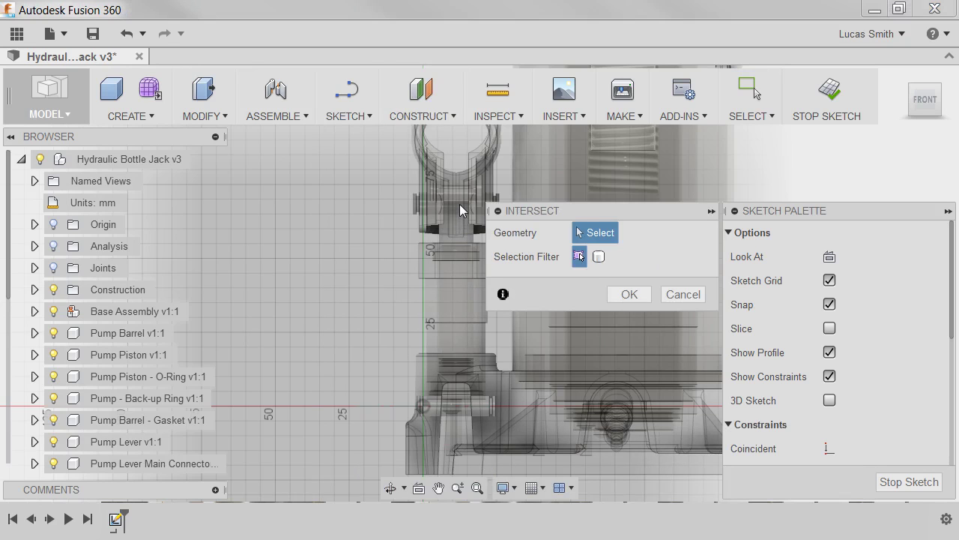
scroll(460, 203, "up", 5)
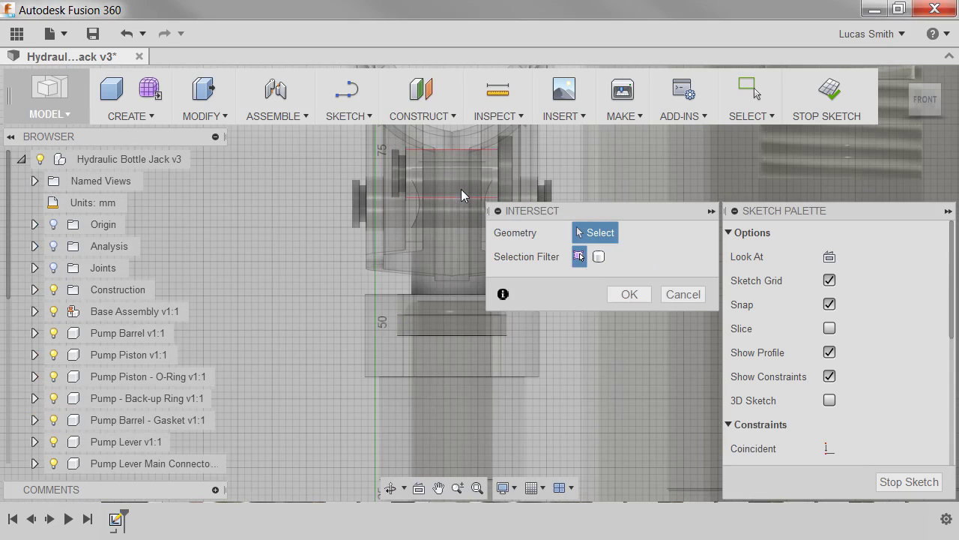
scroll(457, 360, "up", 3)
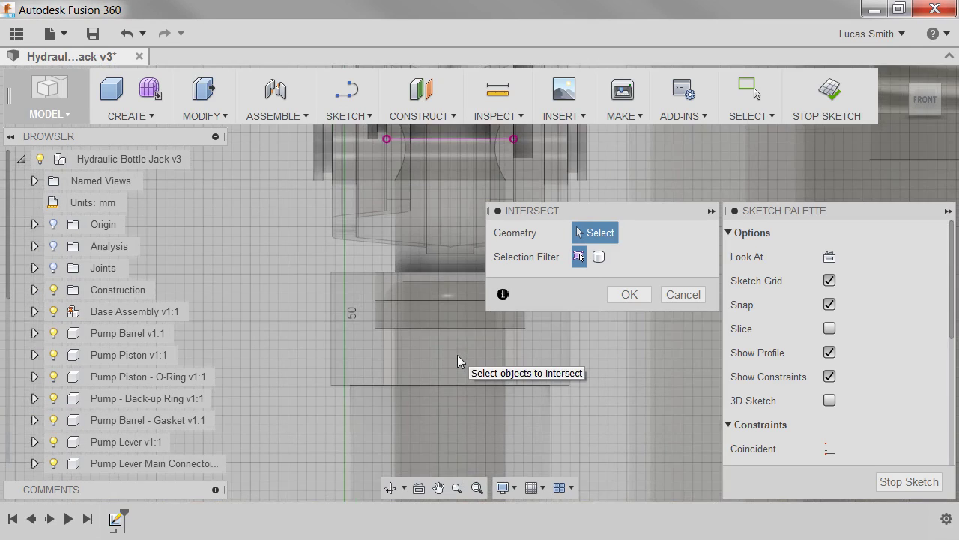
scroll(457, 354, "down", 5)
middle_click_drag(457, 355, 443, 221)
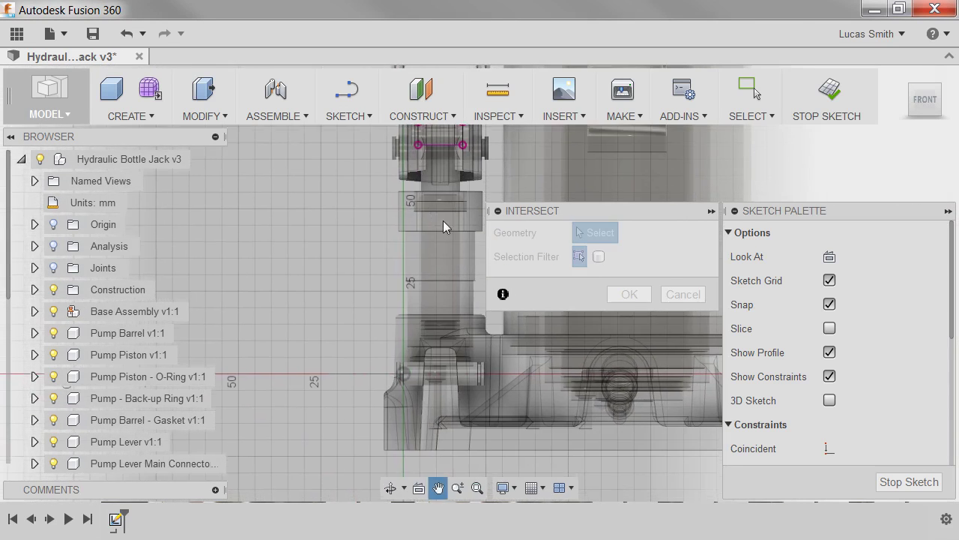
scroll(464, 377, "up", 2)
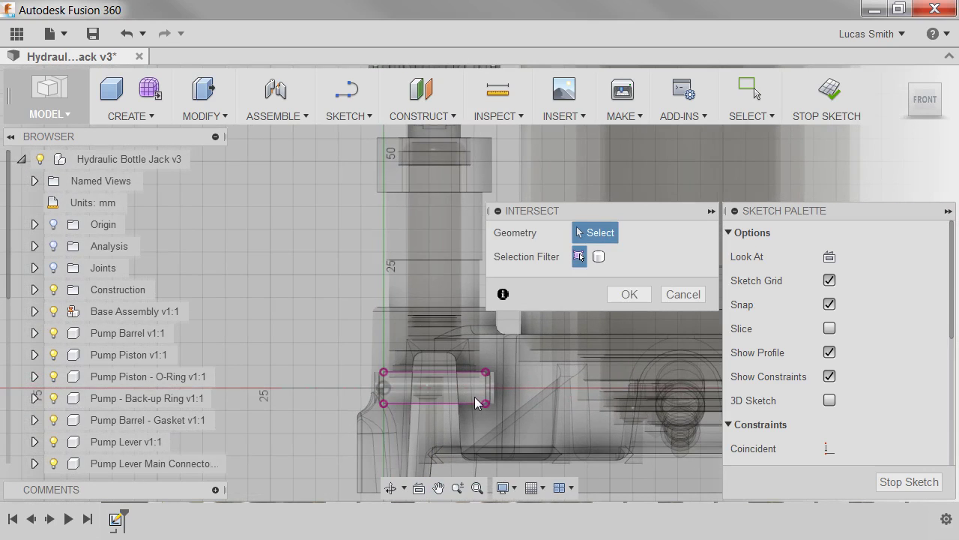
left_click(620, 296)
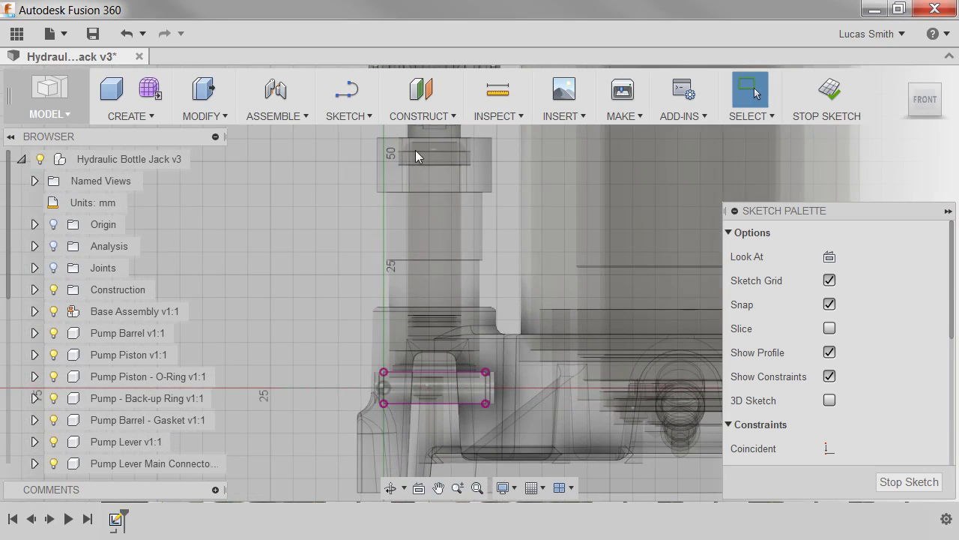
Sketch connected lines beside the pump barrel for the link's short bottom edge, long vertical side and angled bend.
left_click(347, 90)
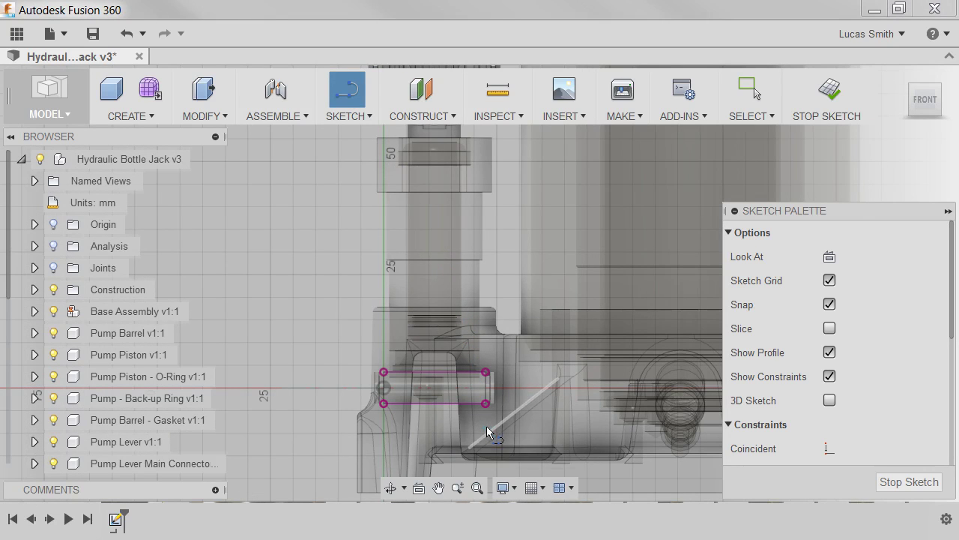
left_click_drag(486, 425, 474, 424)
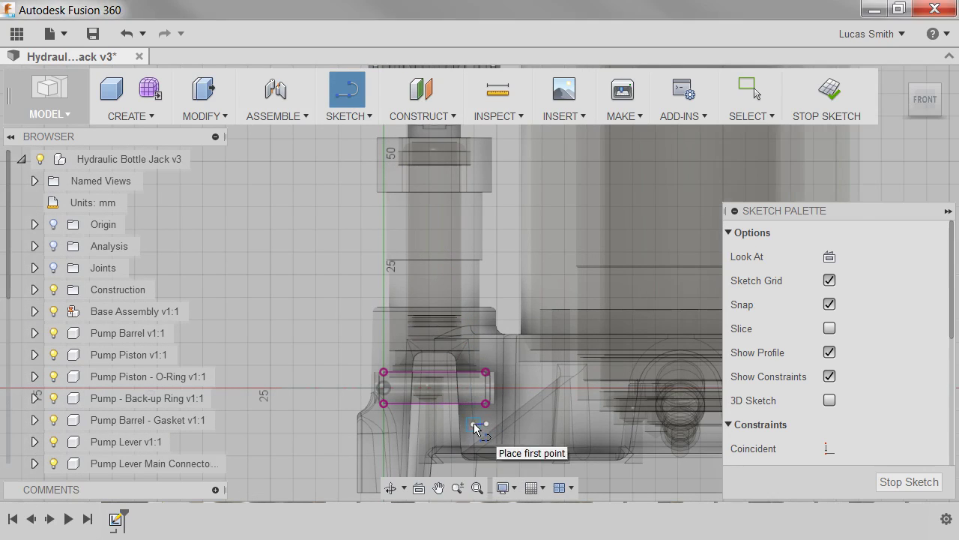
left_click(474, 424)
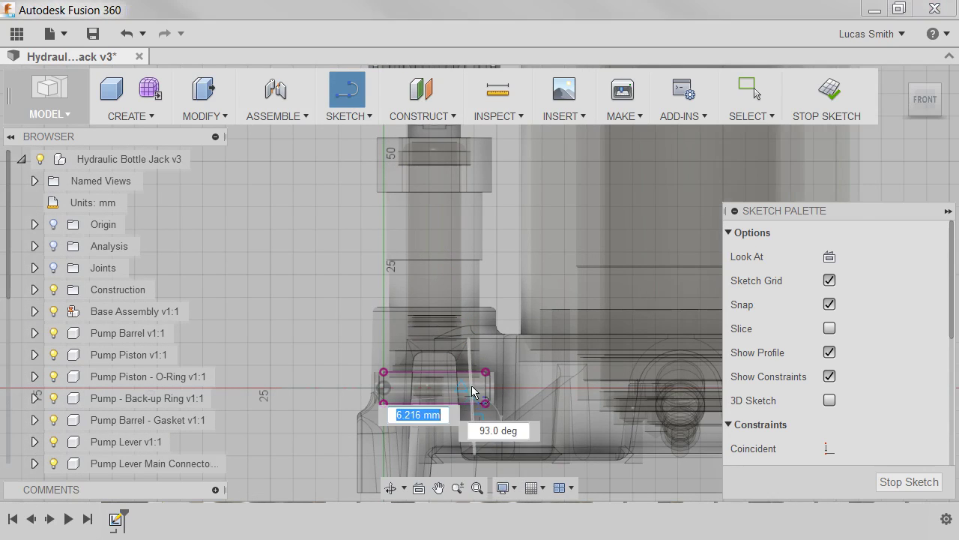
left_click(471, 231)
left_click(444, 181)
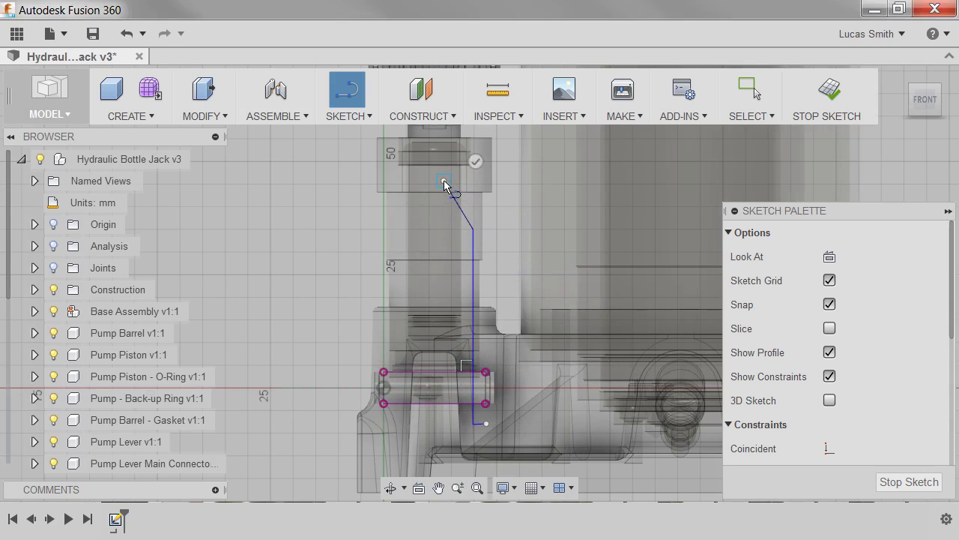
middle_click_drag(441, 148, 432, 272)
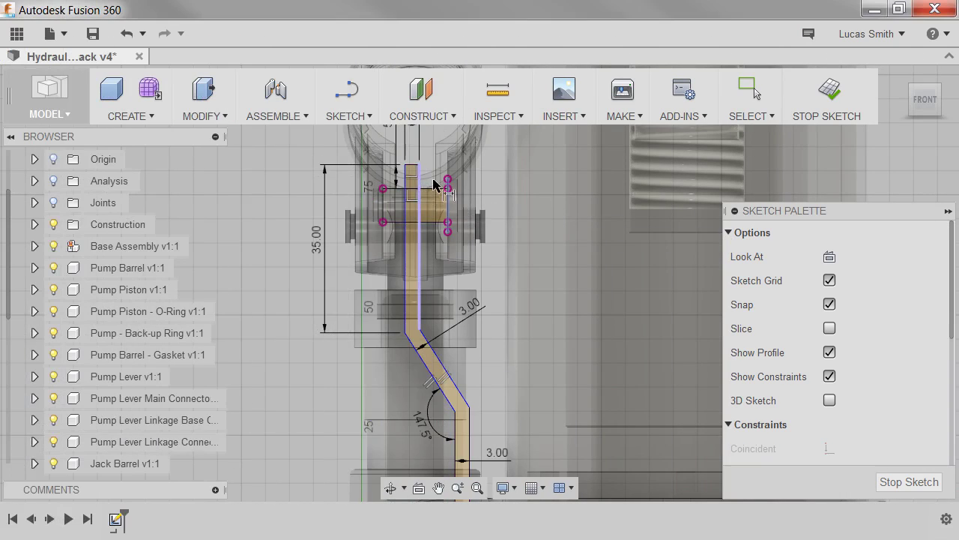
Dimension the gap between the link's upper vertical edge and the end of the intersected connector to 2.5 mm, and finish the sketch.
left_click(433, 183)
left_click(503, 171)
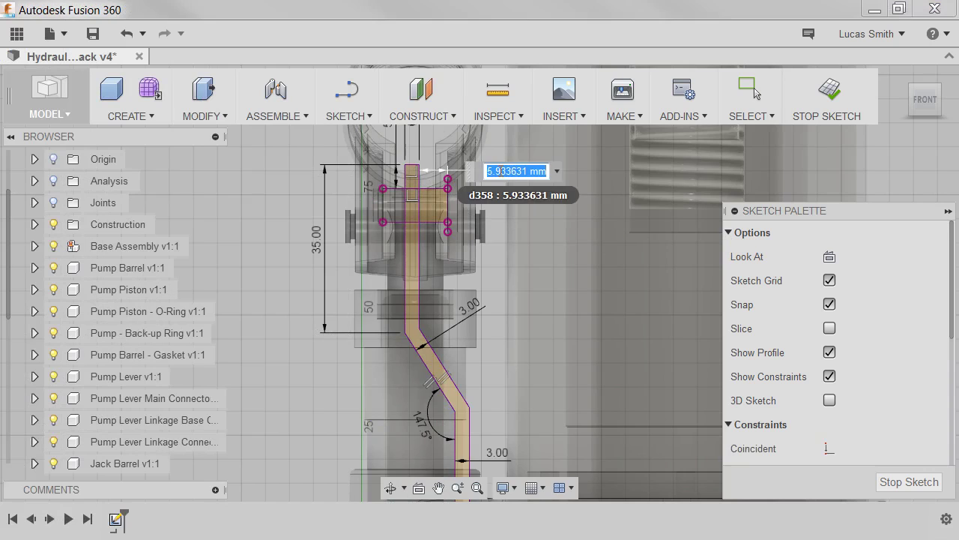
type("2.5")
key("Return")
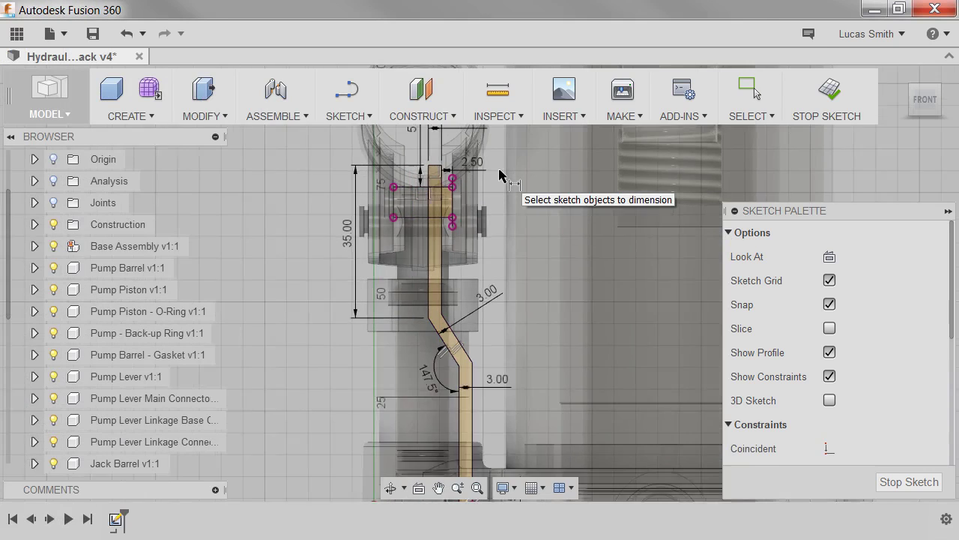
scroll(502, 173, "down", 3)
middle_click_drag(502, 172, 517, 187)
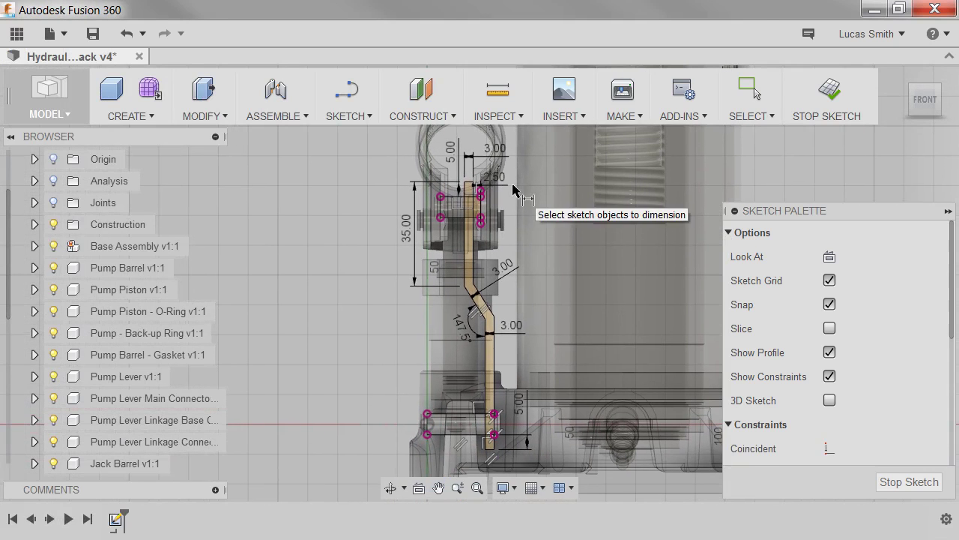
left_click(883, 480)
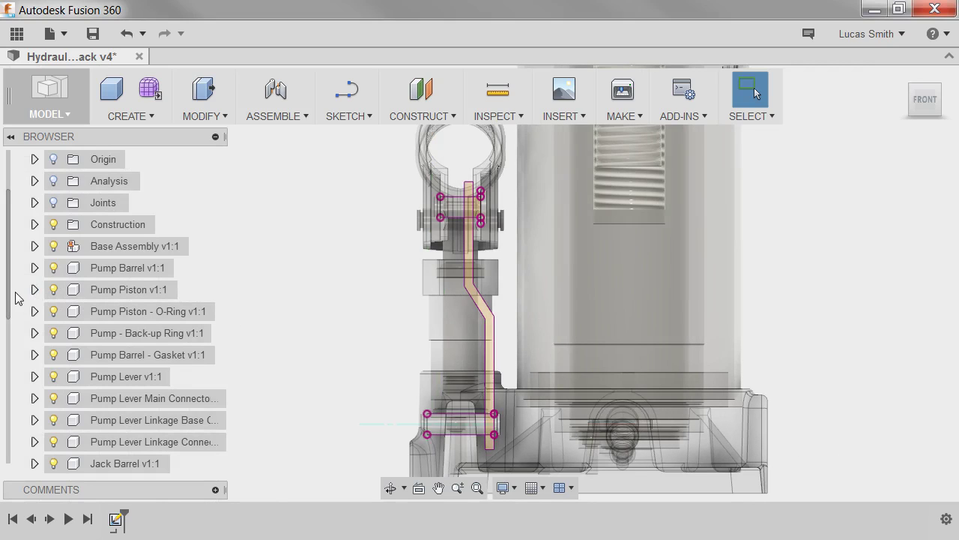
Isolate the new component Component44 so only its link sketch is displayed.
left_click_drag(11, 295, 11, 458)
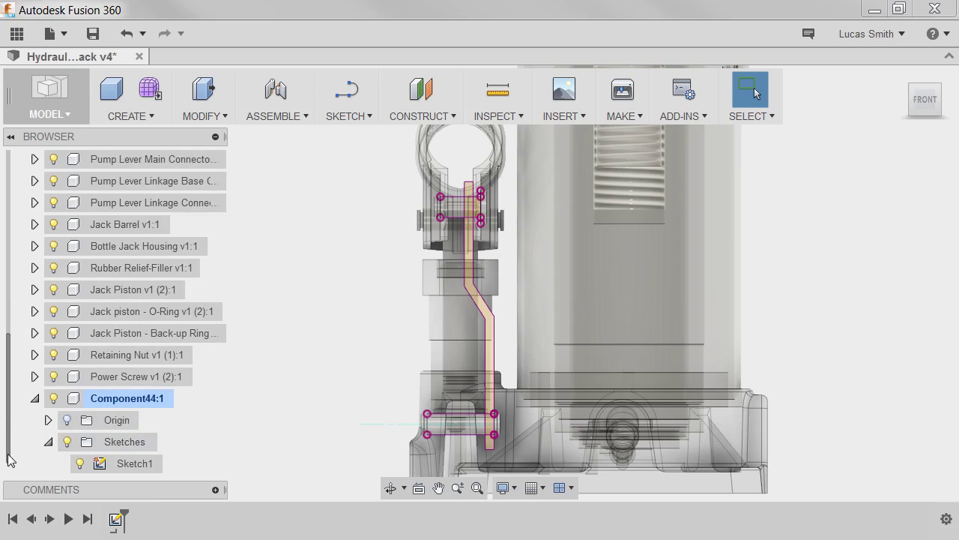
right_click(122, 398)
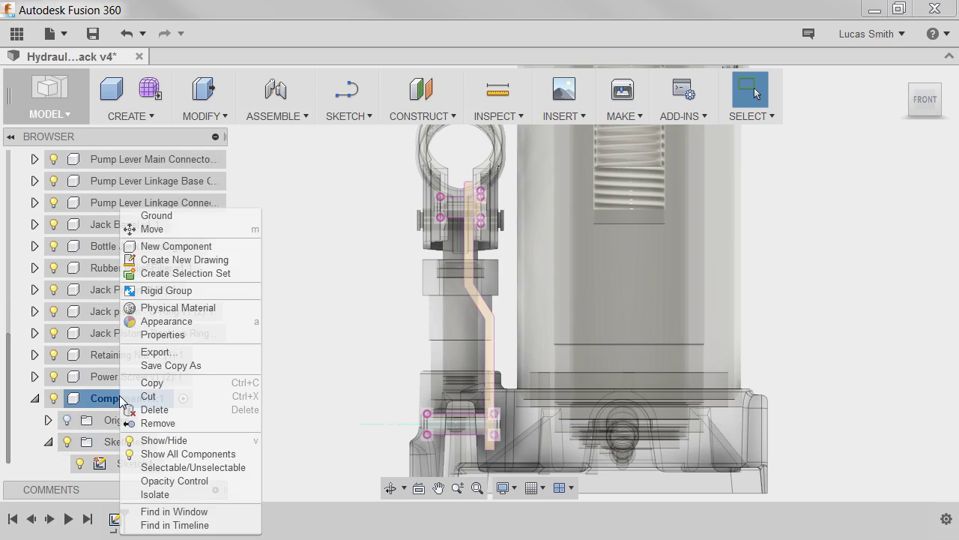
left_click(165, 494)
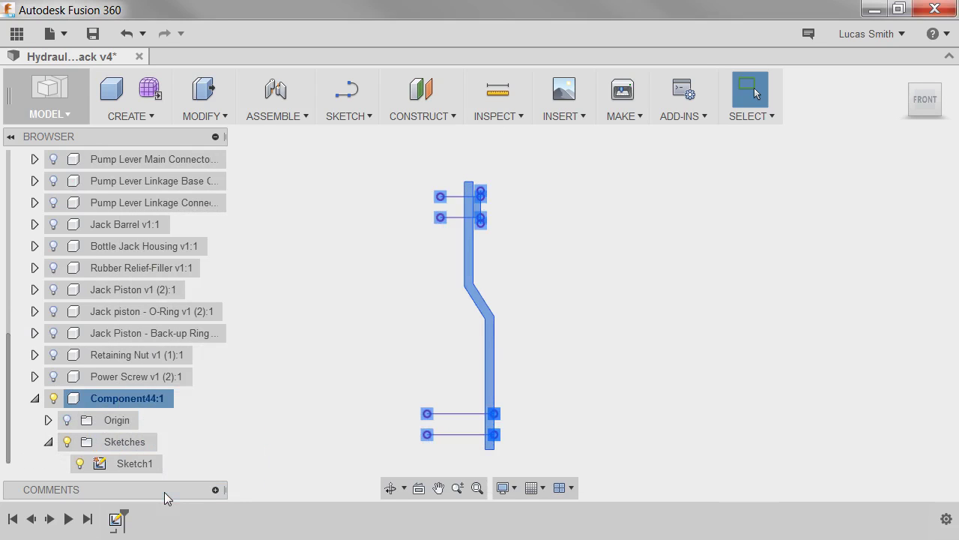
left_click(381, 308)
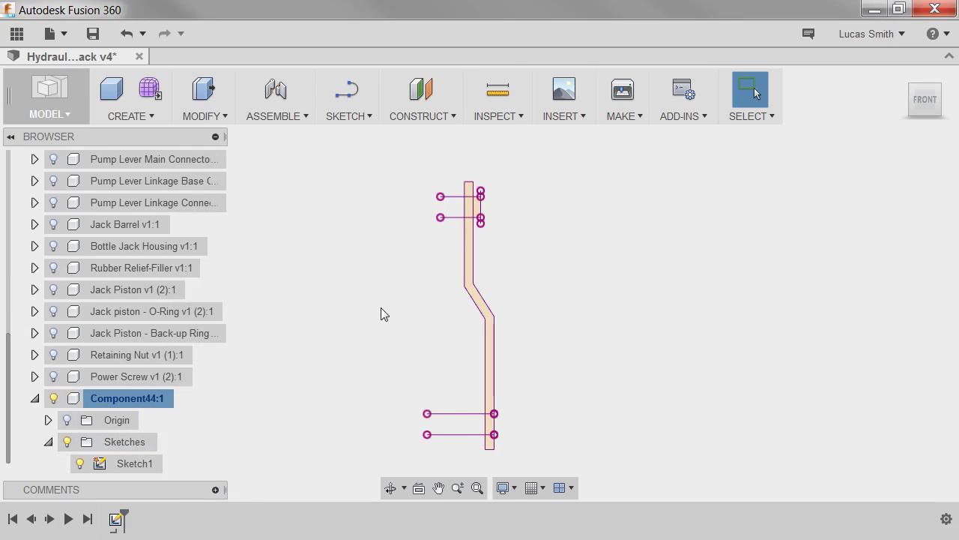
Start an extrusion and select all five profile regions that make up the full length of the bent link.
mouse_move(381, 308)
middle_mouse_down("shift")
mouse_move(317, 342)
mouse_move(391, 299)
mouse_move(387, 293)
middle_mouse_up("shift")
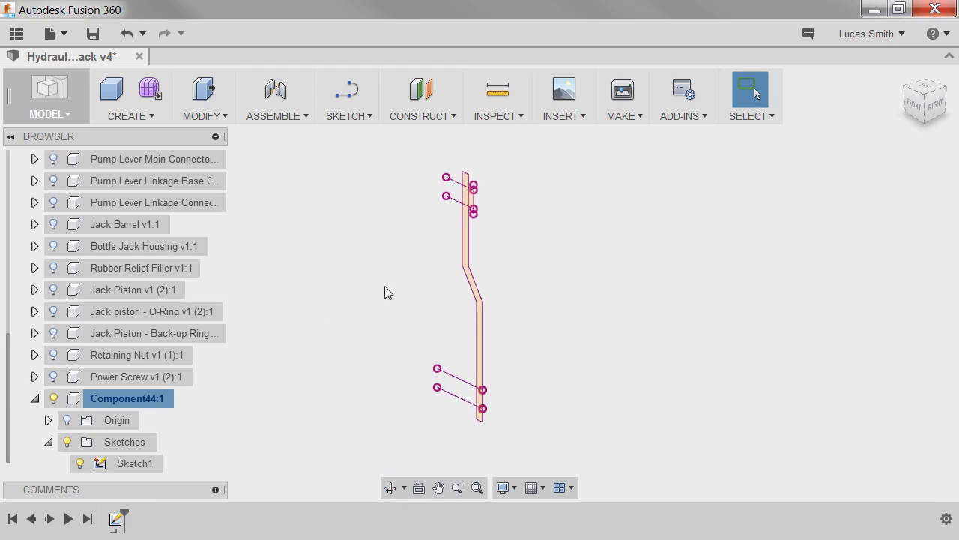
left_click(135, 116)
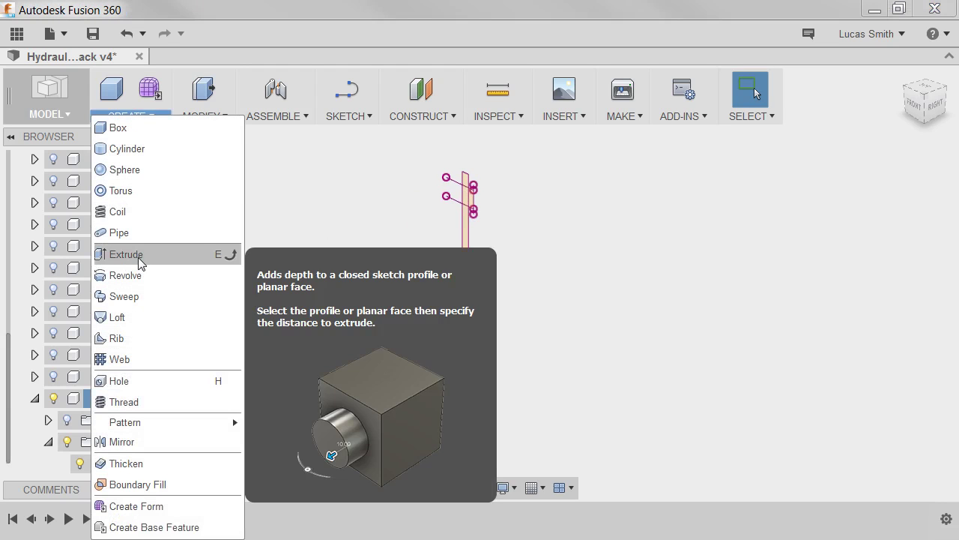
left_click(139, 257)
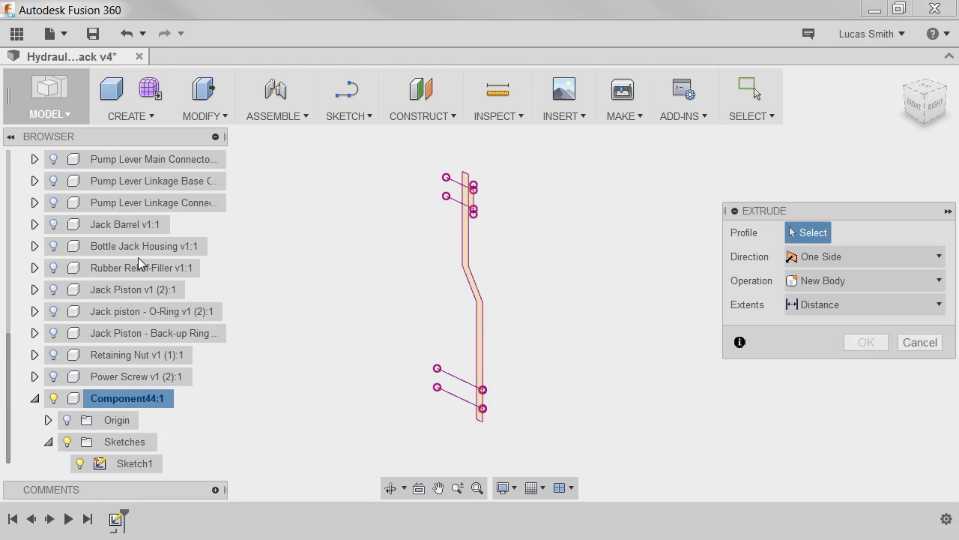
scroll(466, 185, "up", 2)
left_click(467, 185)
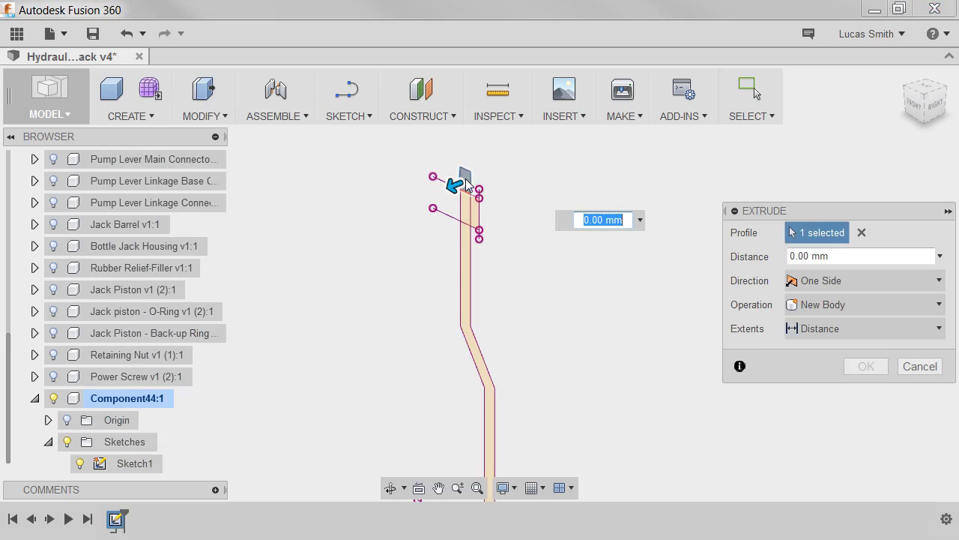
left_click(465, 209)
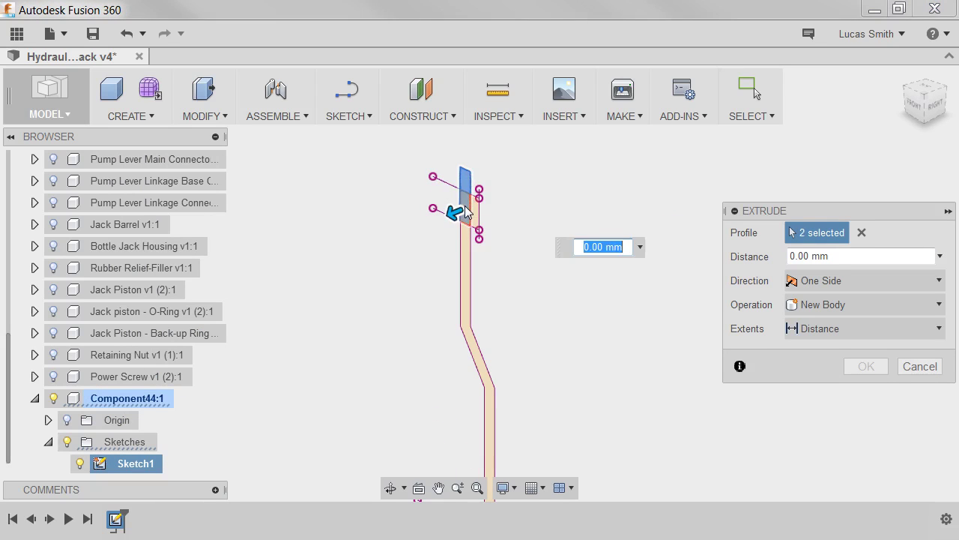
left_click(463, 253)
scroll(495, 341, "down", 5)
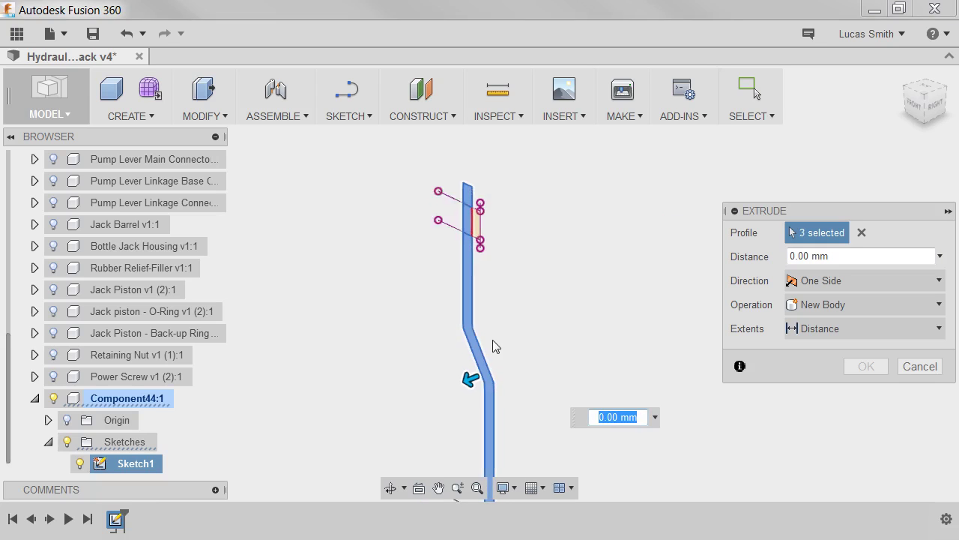
middle_click_drag(503, 346, 514, 253)
scroll(514, 305, "up", 1)
scroll(515, 305, "up", 1)
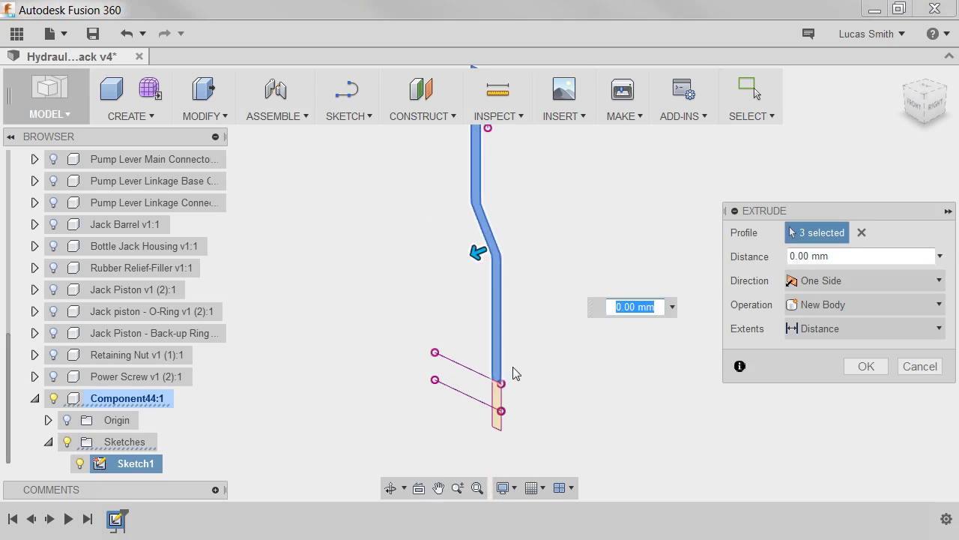
left_click(497, 396)
left_click(496, 420)
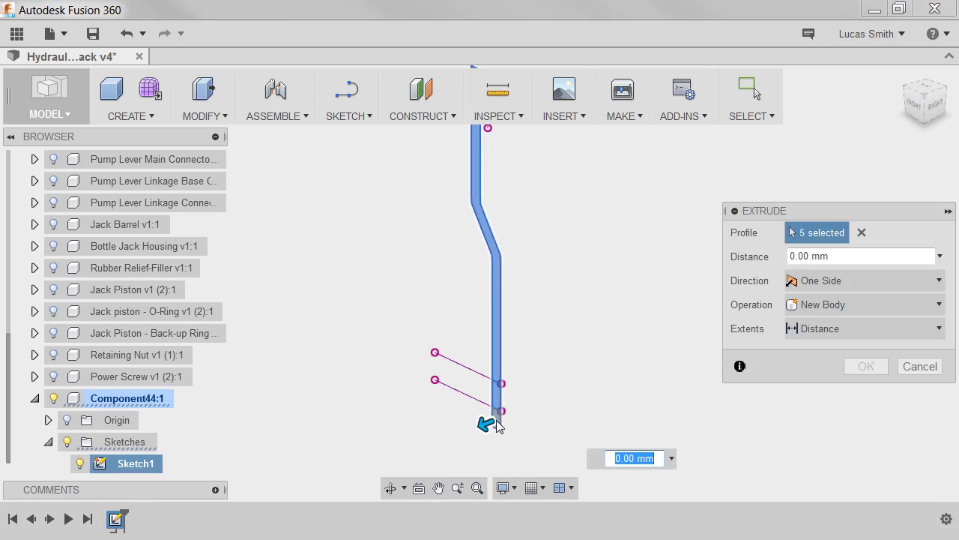
Extrude the selected link profiles symmetrically by 8 mm as a new body.
left_click(813, 282)
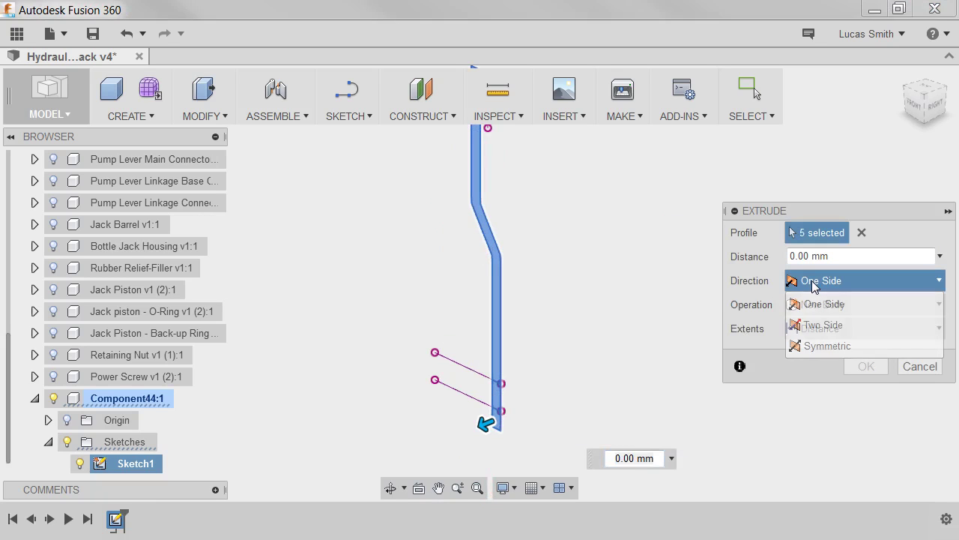
left_click(817, 348)
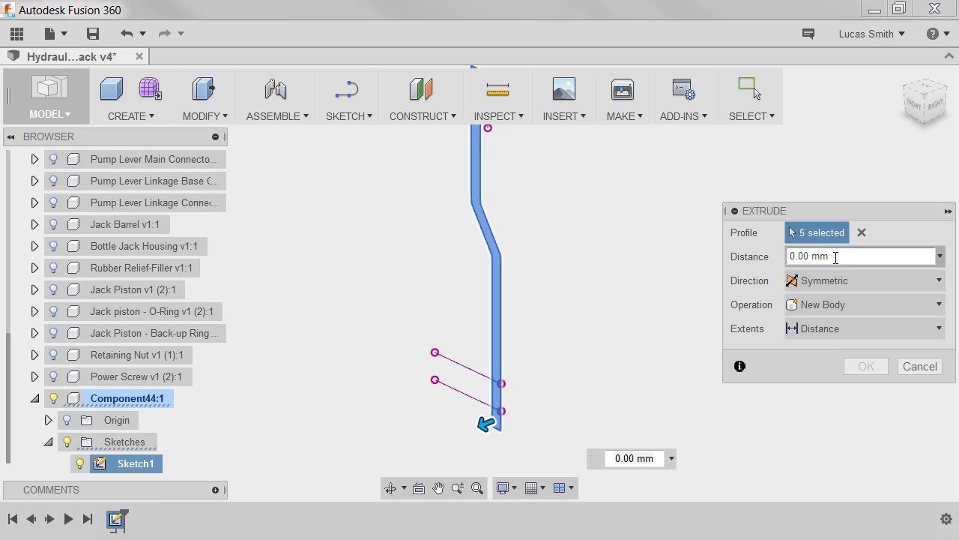
left_click(789, 255)
type("8")
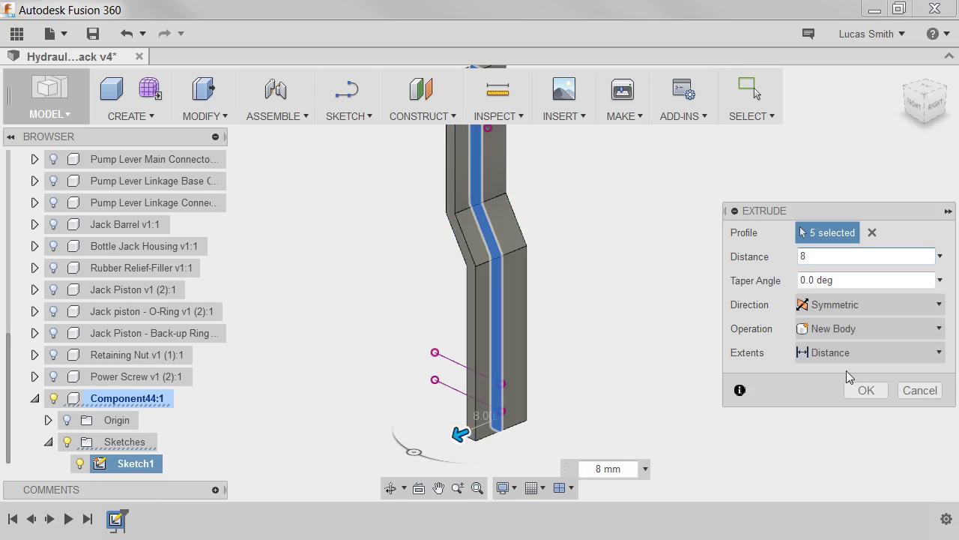
left_click(855, 390)
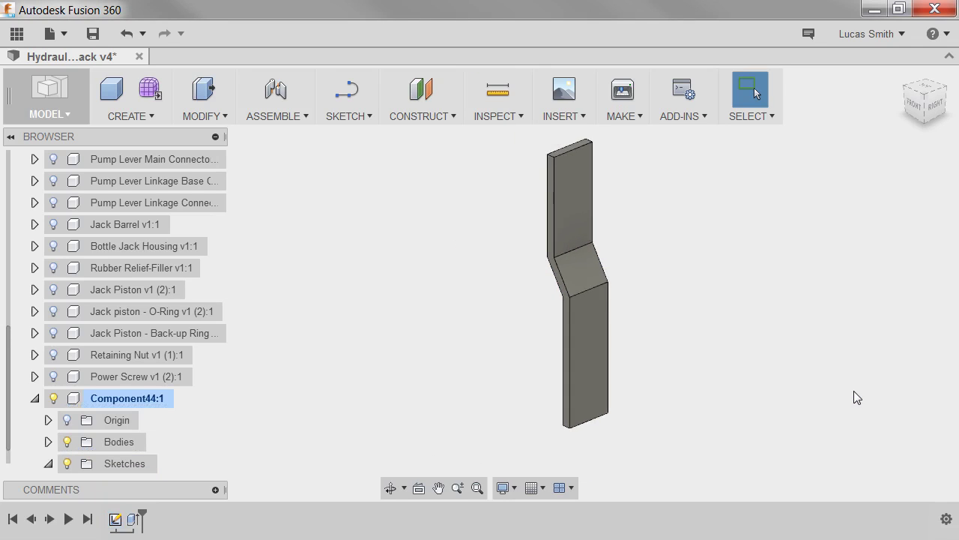
Unisolate Component44 to bring back the rest of the jack assembly around the link.
middle_click_drag(853, 390, 800, 405)
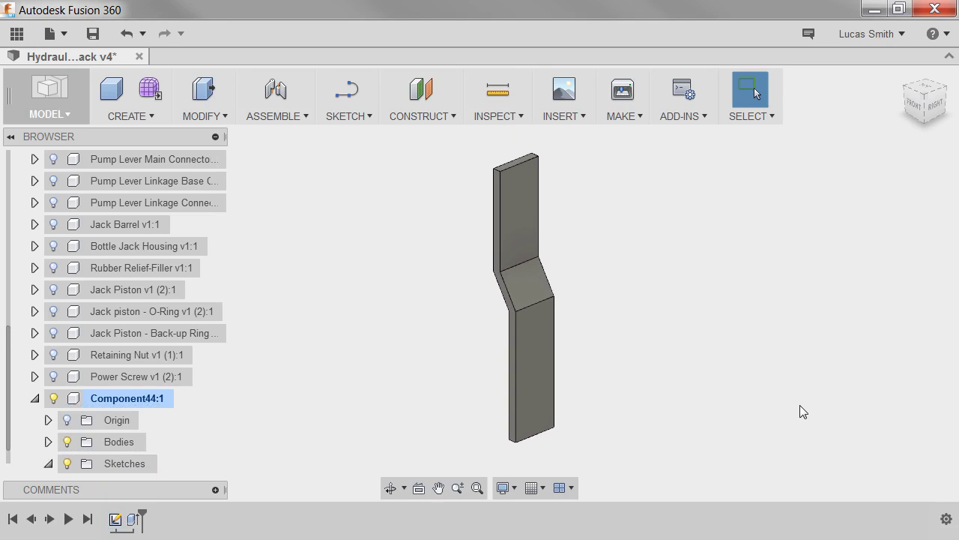
right_click(122, 403)
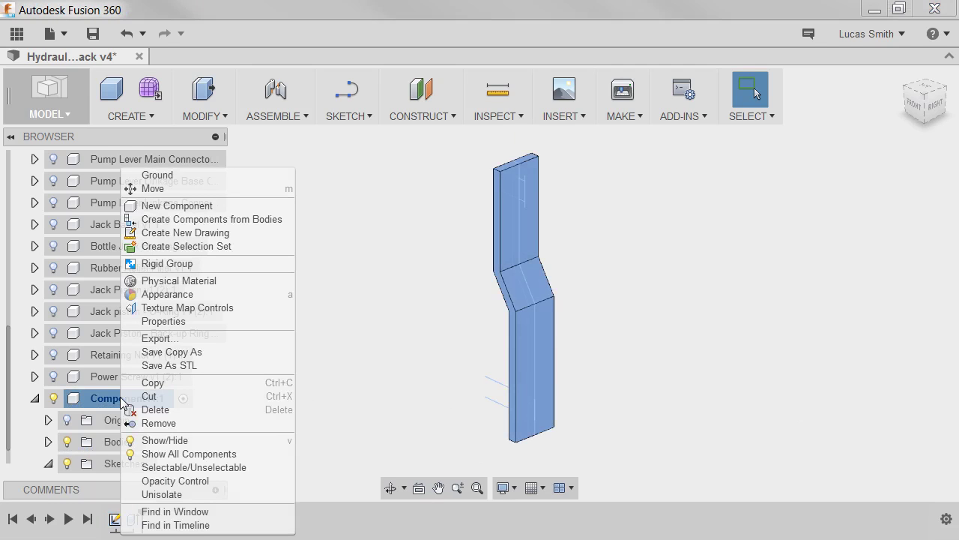
left_click(162, 495)
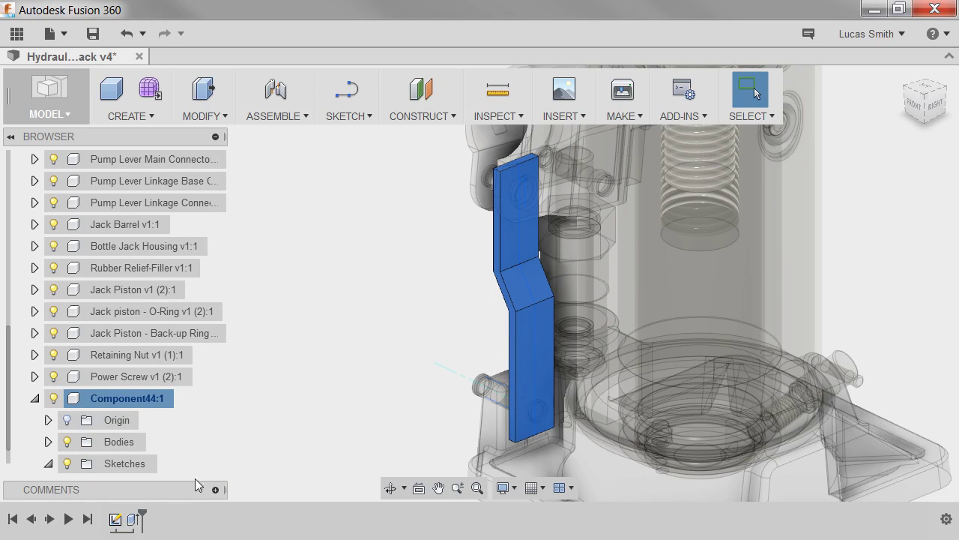
left_click(388, 324)
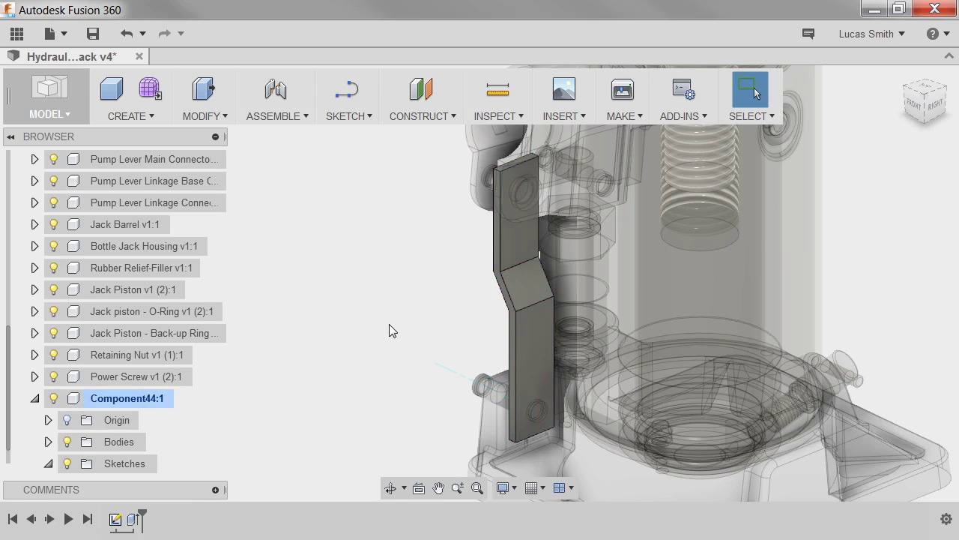
Cut the upper linkage connector and lower base connector out of the link body with Combine, keeping the tool bodies.
left_click(225, 120)
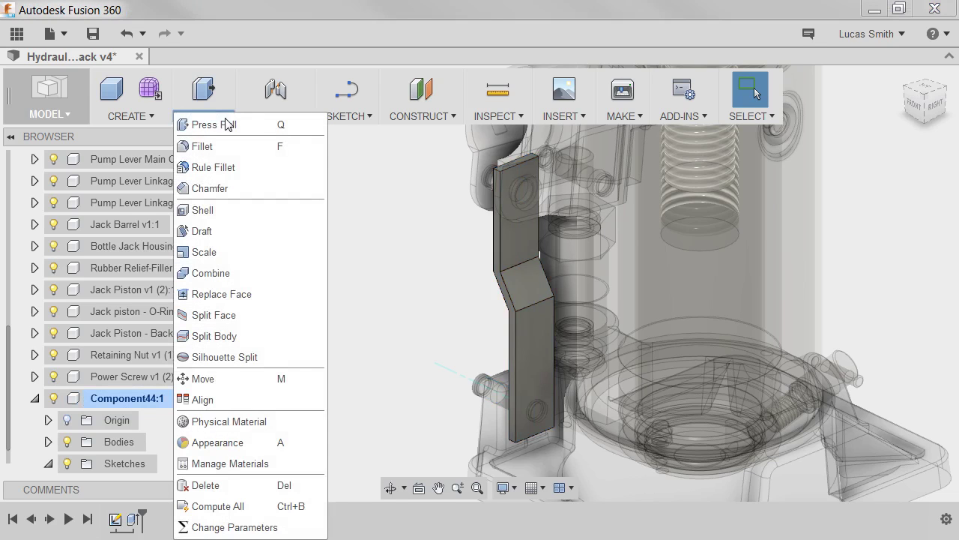
left_click(216, 273)
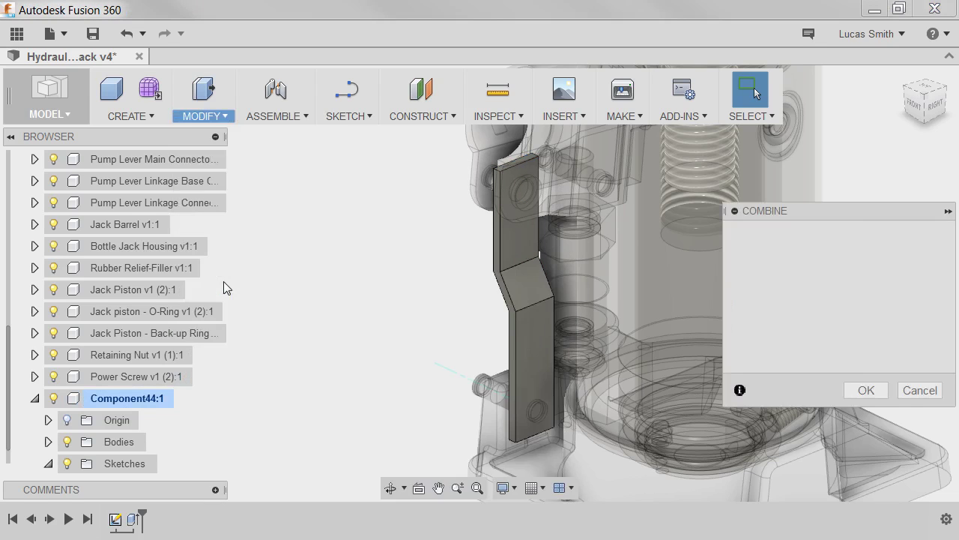
left_click(513, 245)
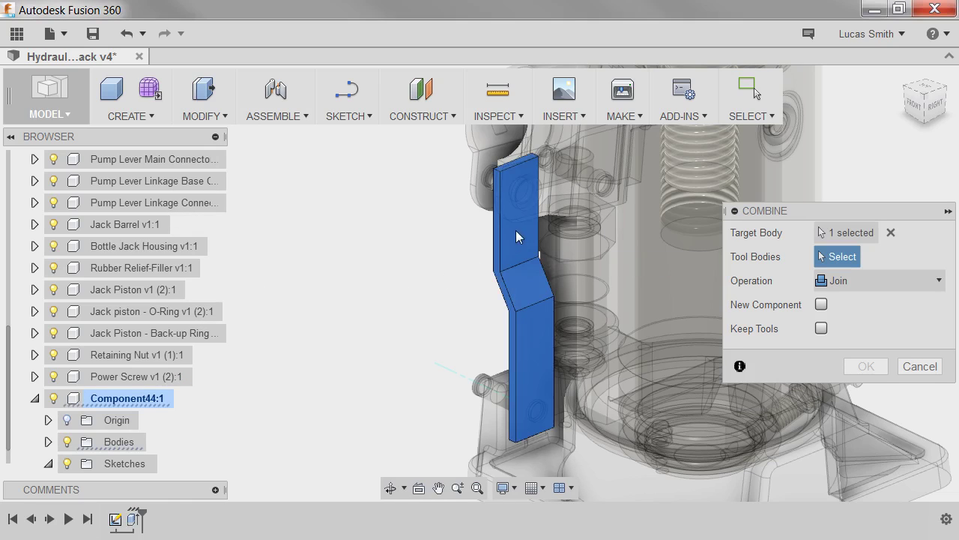
left_click(520, 197)
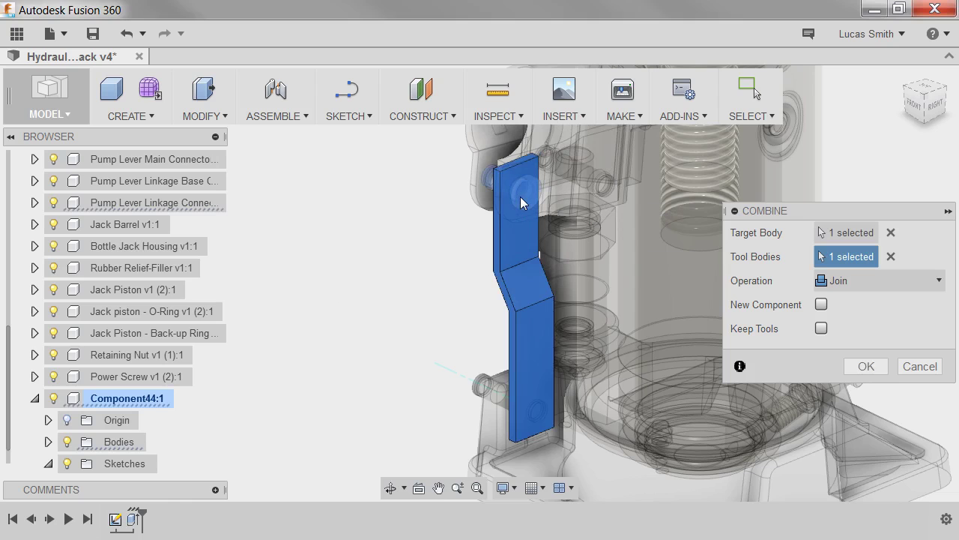
left_click(538, 407)
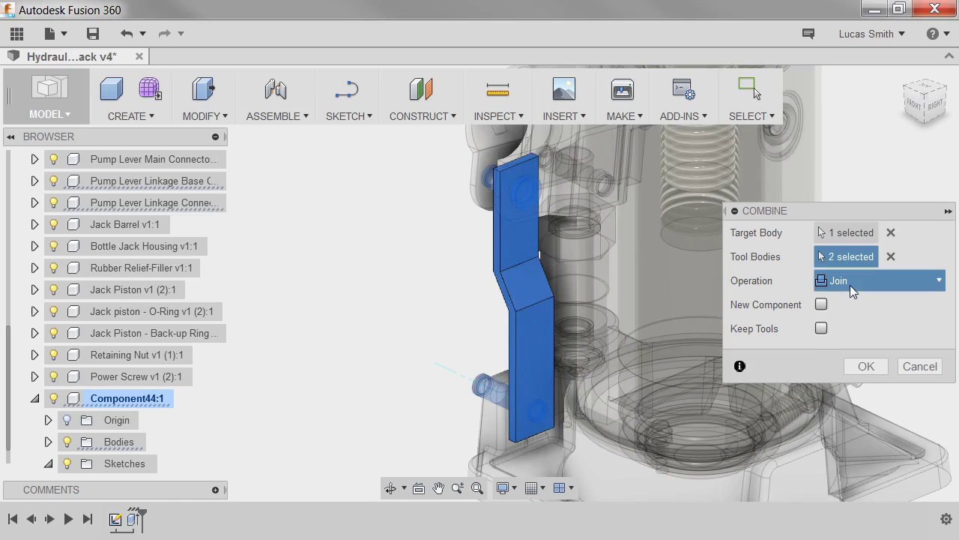
left_click(849, 285)
left_click(851, 326)
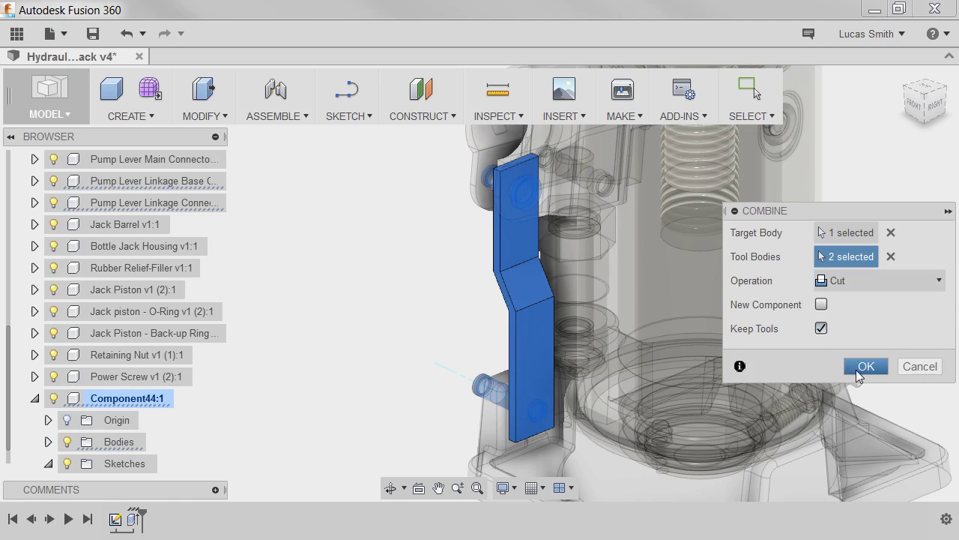
left_click(857, 368)
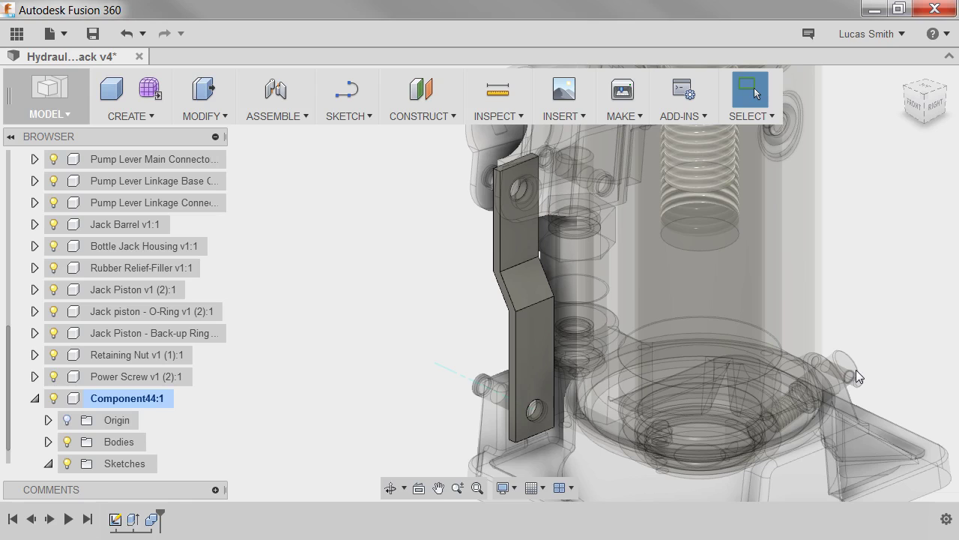
Start a constant-radius fillet and select the four short corner edges at the link's upper and lower ends.
left_click(220, 119)
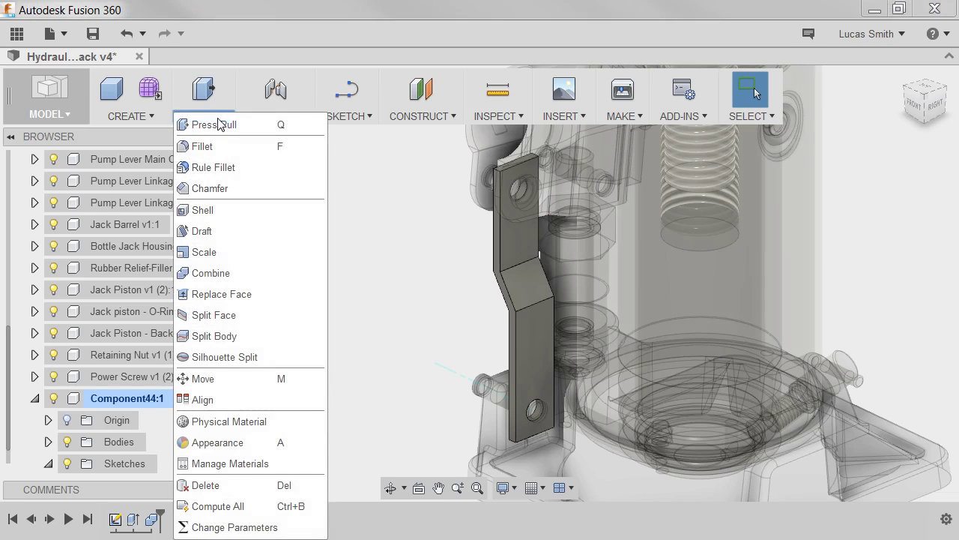
left_click(217, 147)
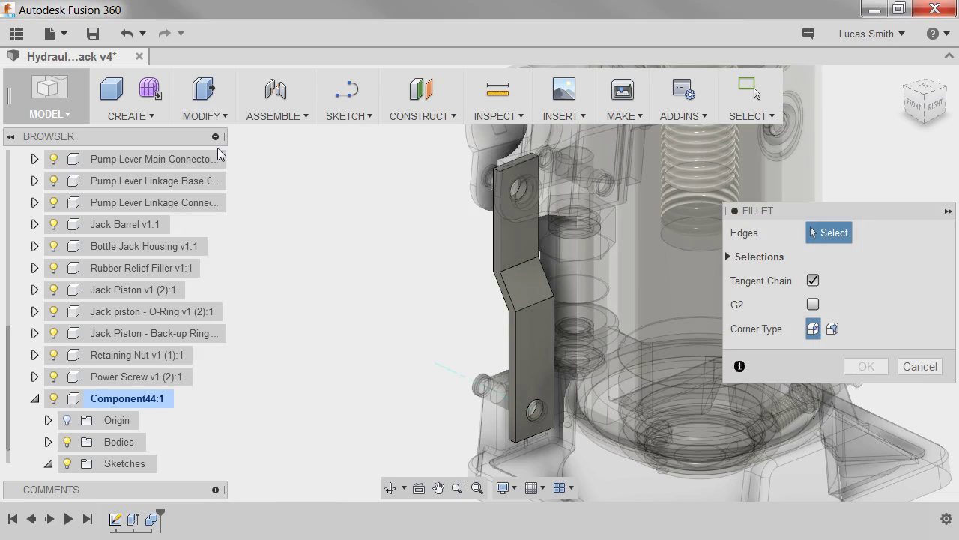
scroll(511, 171, "up", 6)
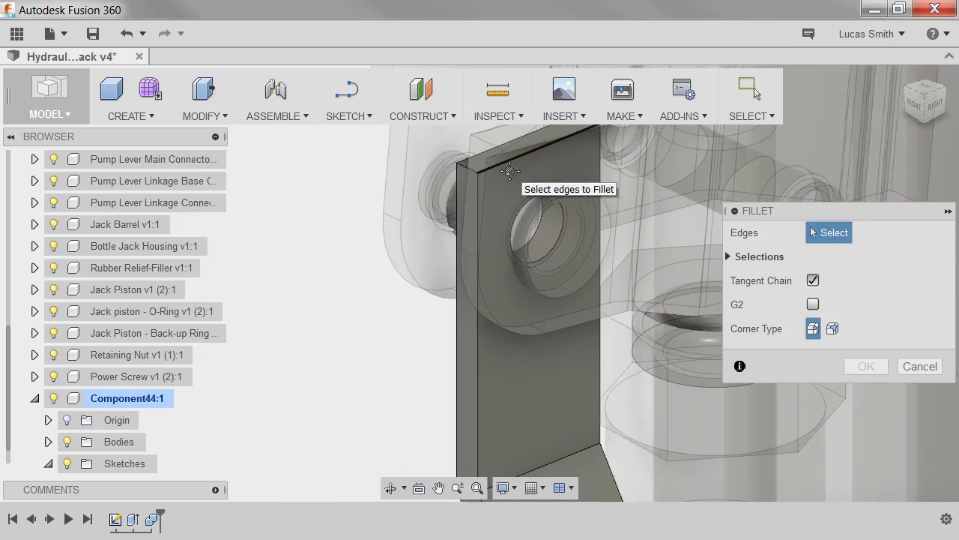
middle_click_drag(510, 171, 474, 284, "shift")
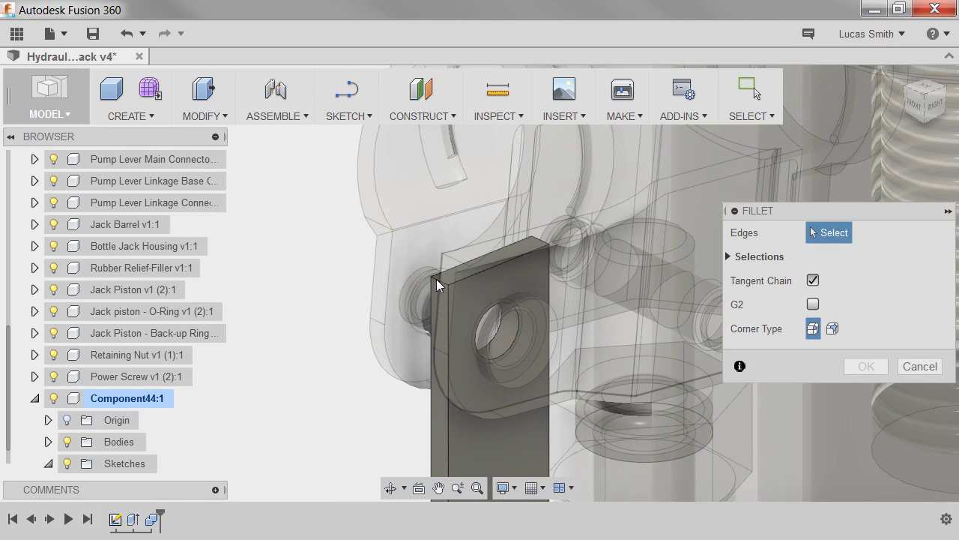
left_click(434, 278)
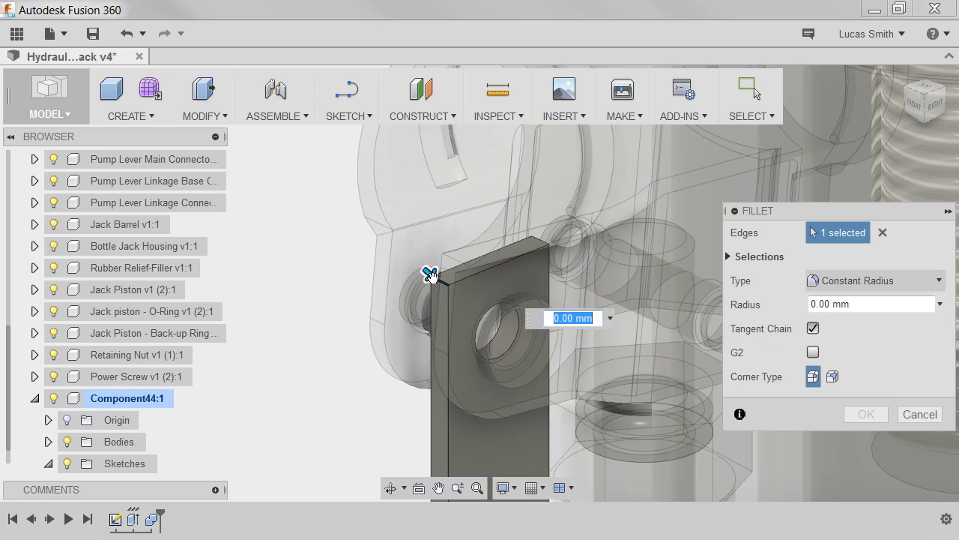
left_click(540, 239)
middle_click_drag(520, 287, 507, 210, "shift")
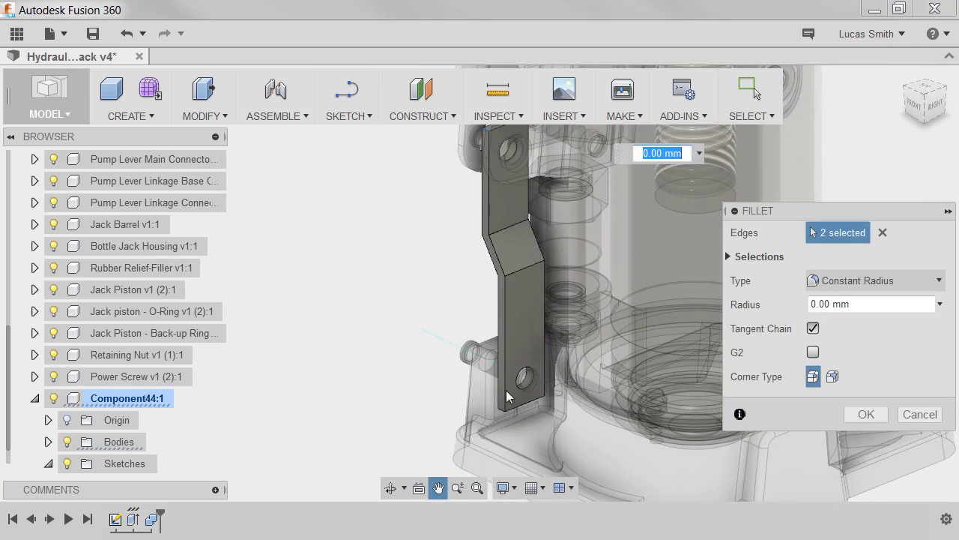
scroll(519, 416, "up", 5)
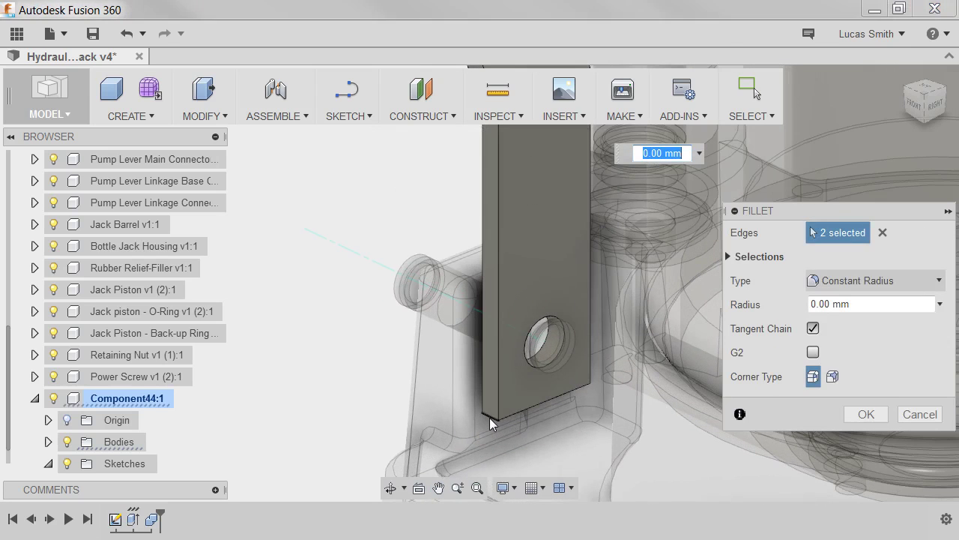
left_click(489, 418)
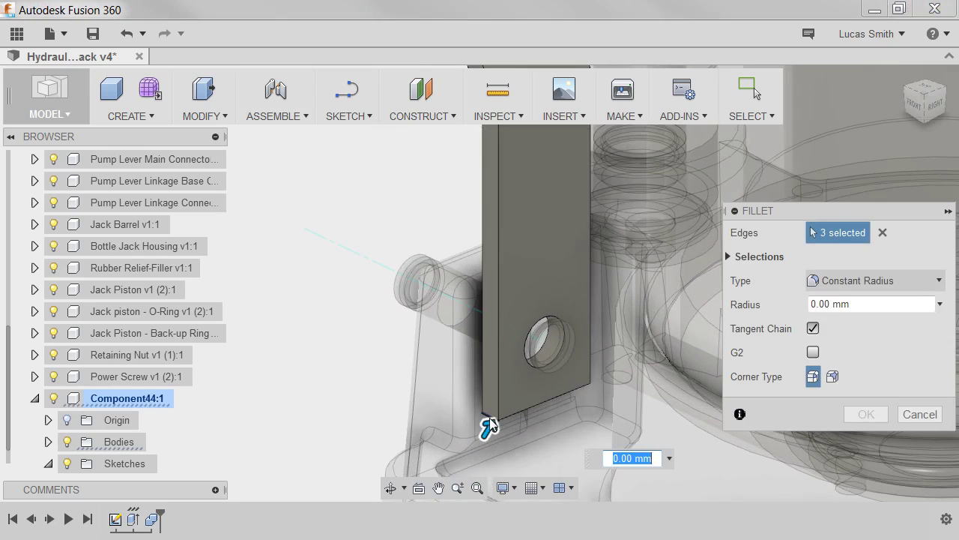
left_click(583, 378)
Add the four edges at the link's bends to the fillet selection and apply a 5 mm radius to all eight edges.
scroll(583, 378, "down", 3)
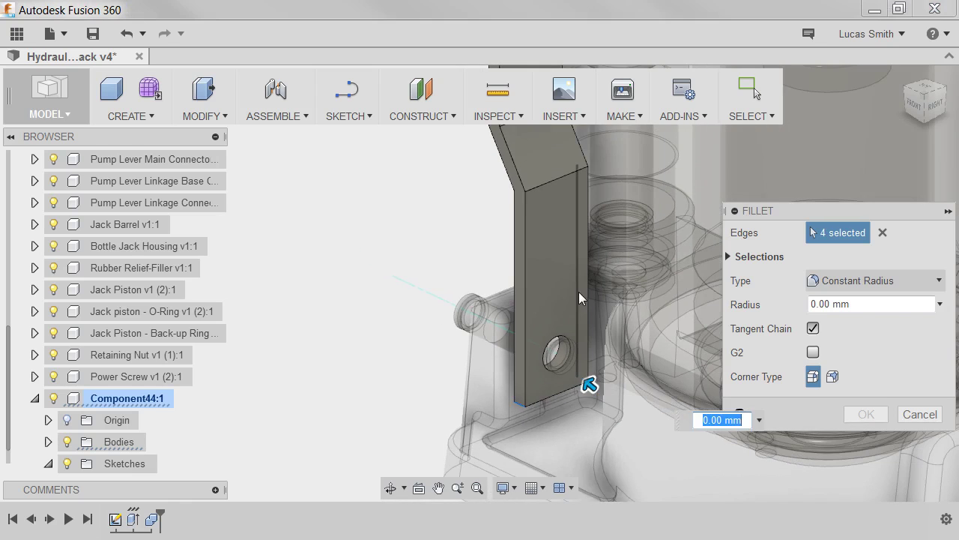
middle_click_drag(589, 387, 592, 479)
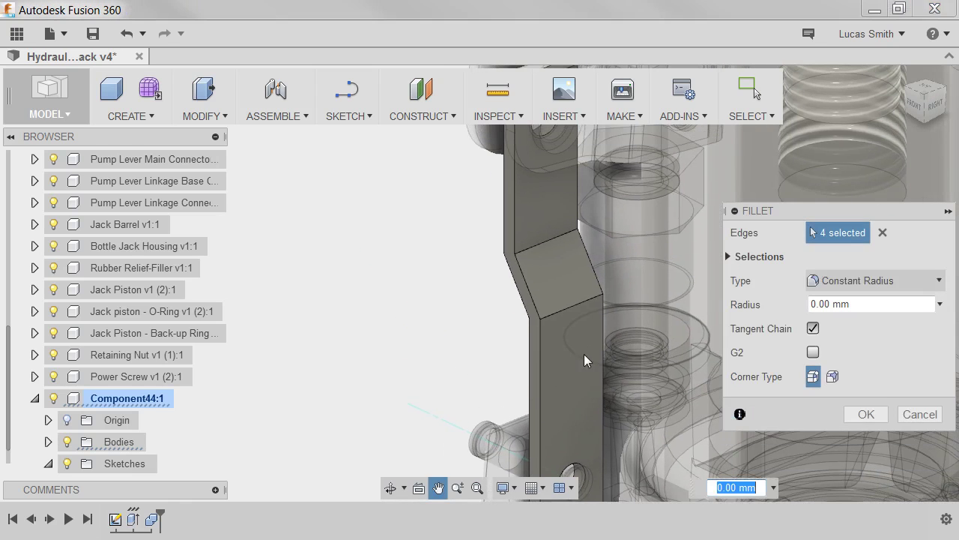
left_click(574, 309)
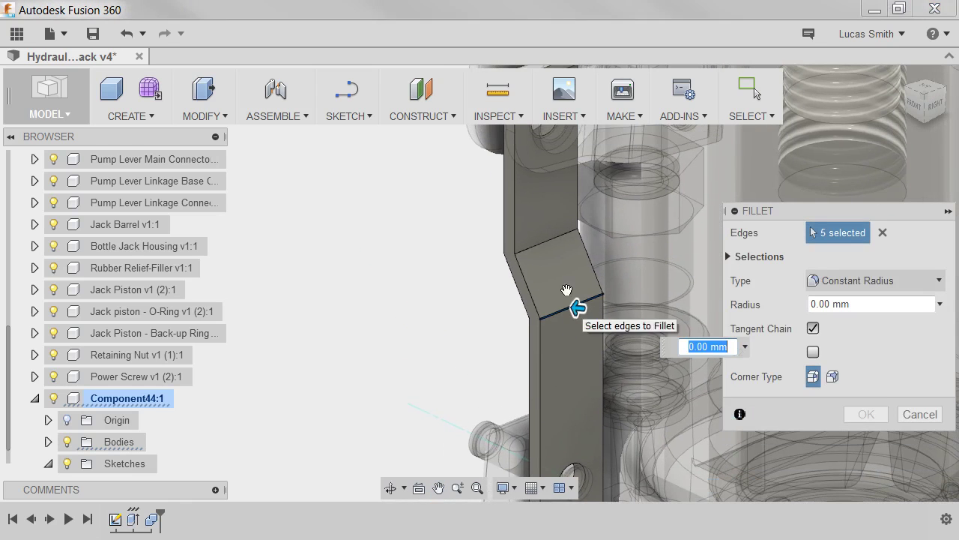
left_click(553, 238)
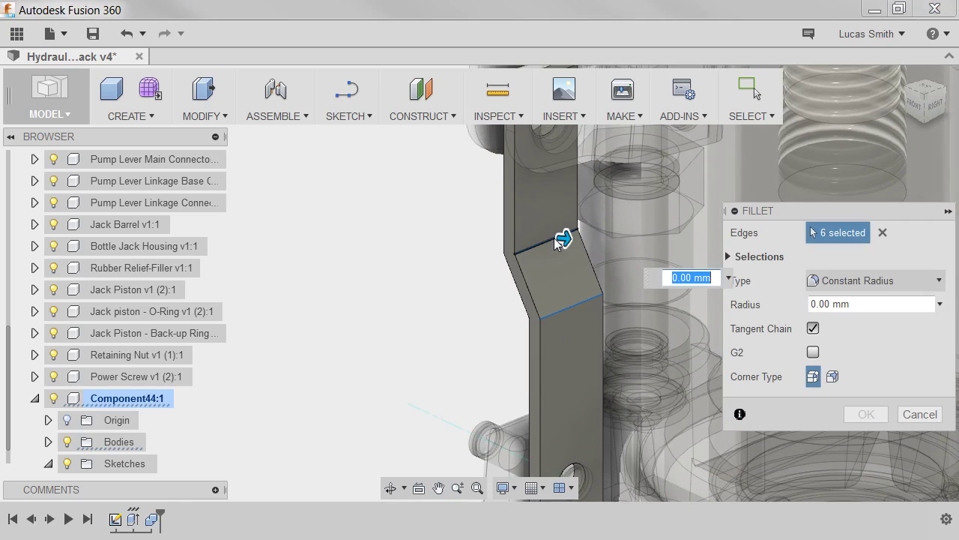
left_click(509, 249)
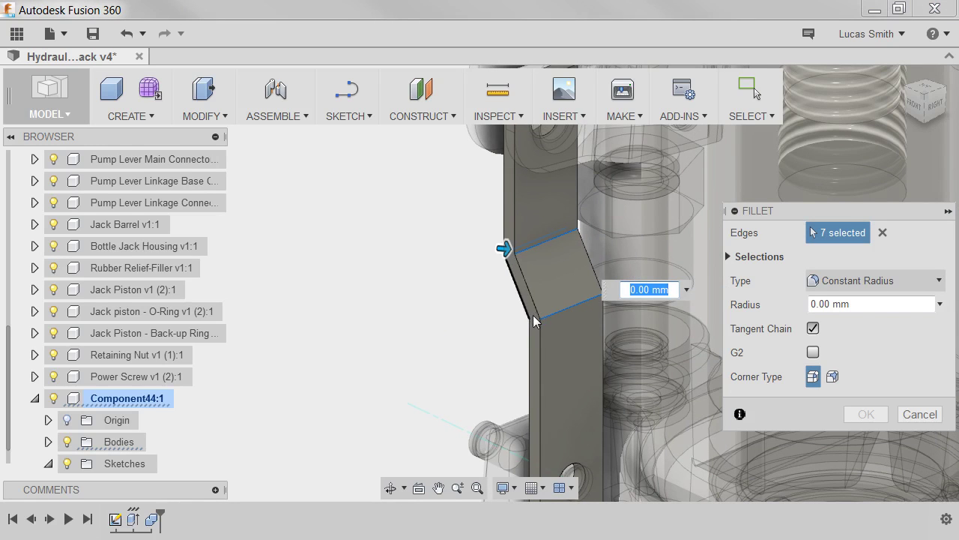
scroll(533, 316, "up", 5)
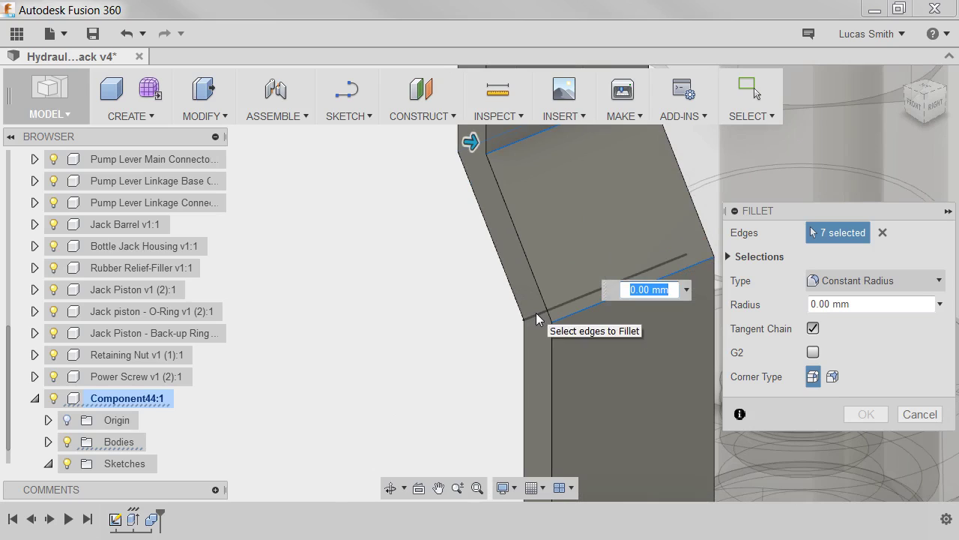
left_click(536, 312)
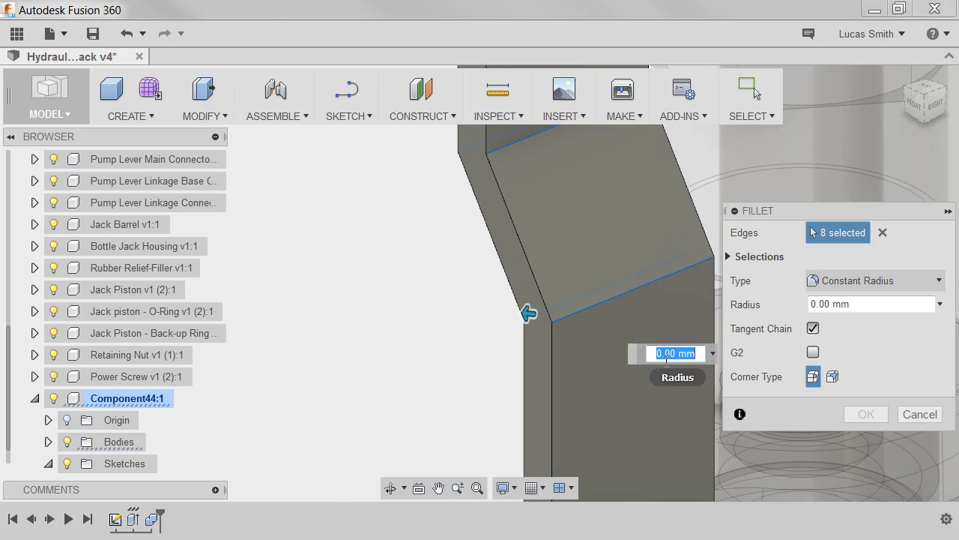
type("5")
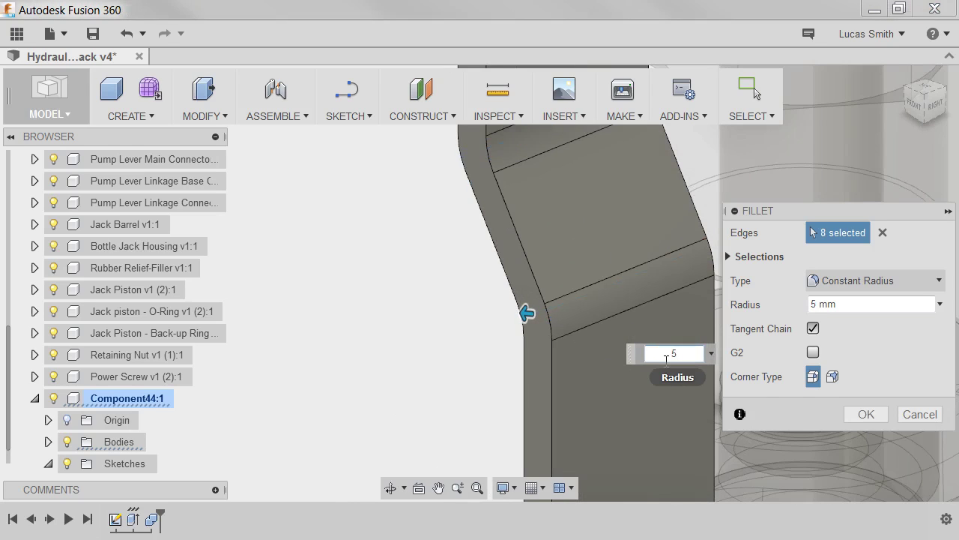
left_click(862, 414)
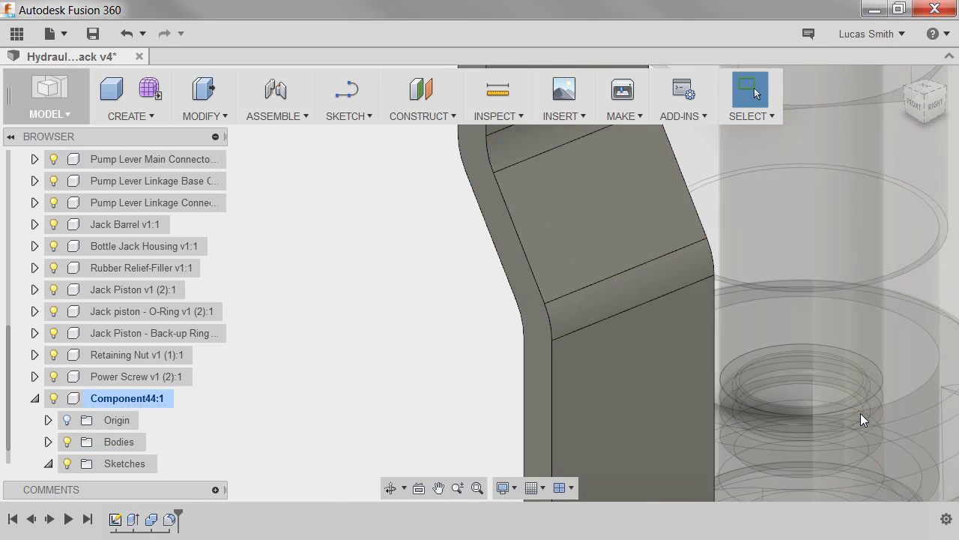
Activate the top-level Hydraulic Bottle Jack v4 component to return to the whole assembly.
scroll(860, 412, "down", 4)
middle_click_drag(821, 397, 570, 333)
scroll(604, 346, "down", 2)
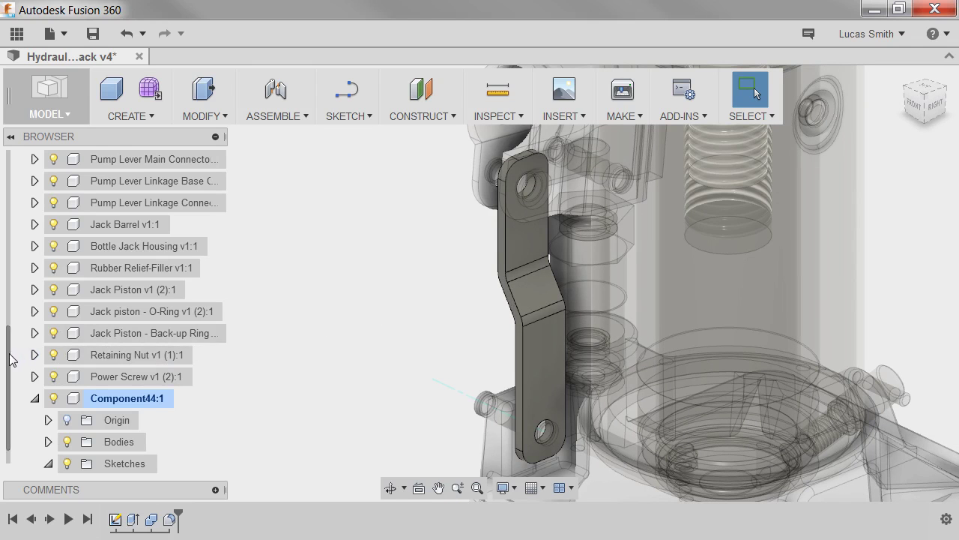
left_click_drag(10, 359, 10, 176)
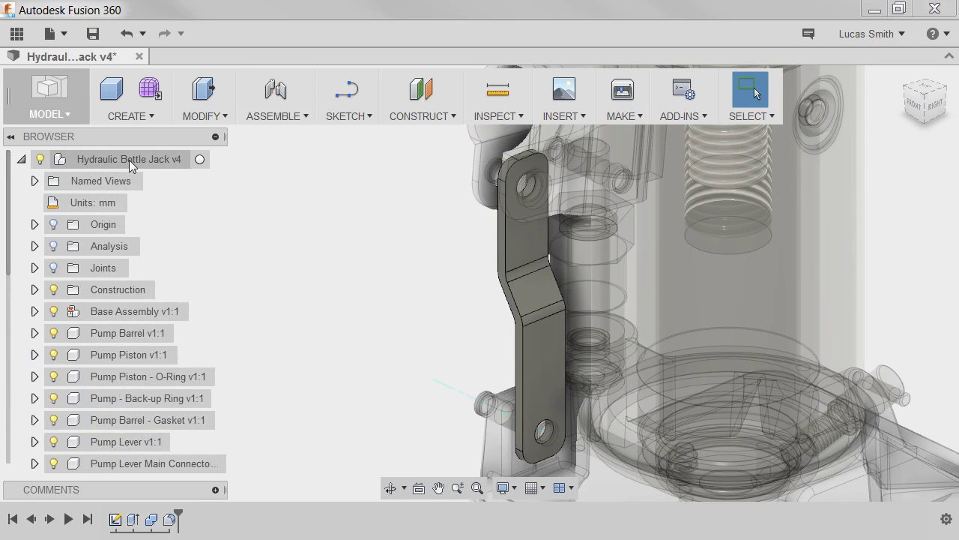
left_click(199, 159)
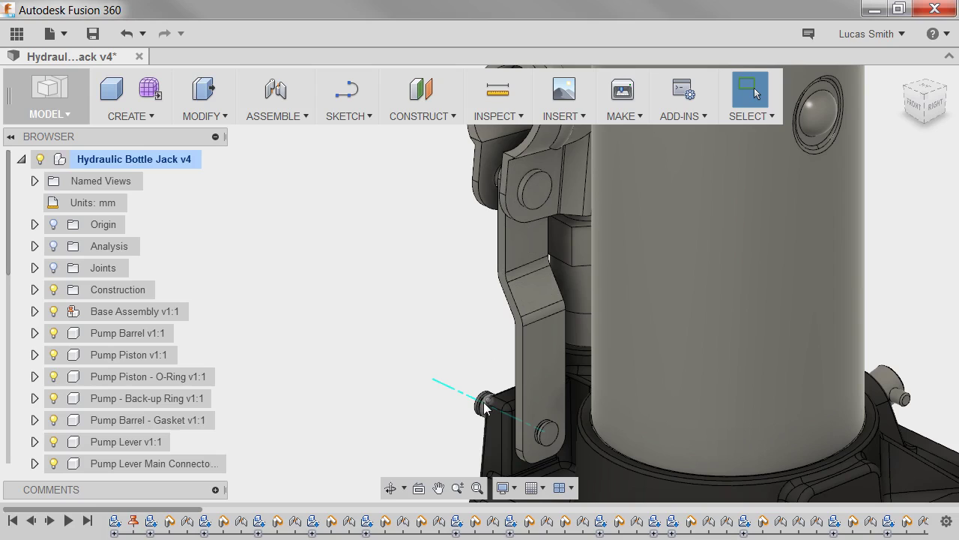
Create a construction midplane between the two circular end faces of the lower linkage base connector pin.
left_click(414, 120)
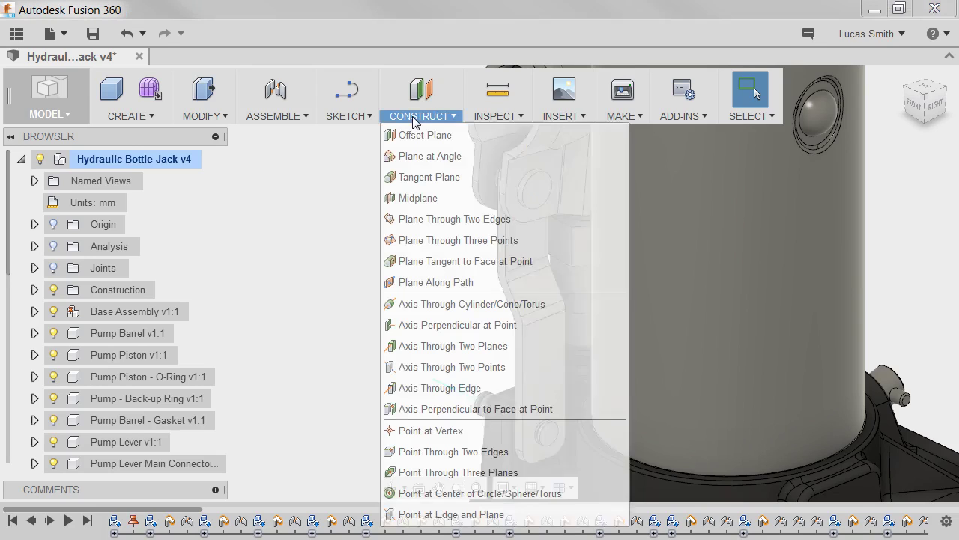
left_click(417, 199)
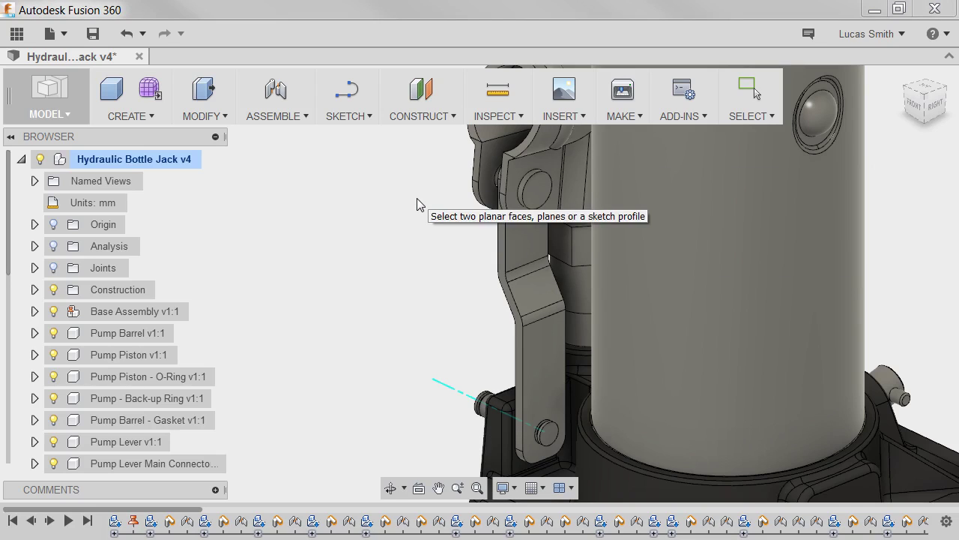
scroll(550, 429, "up", 2)
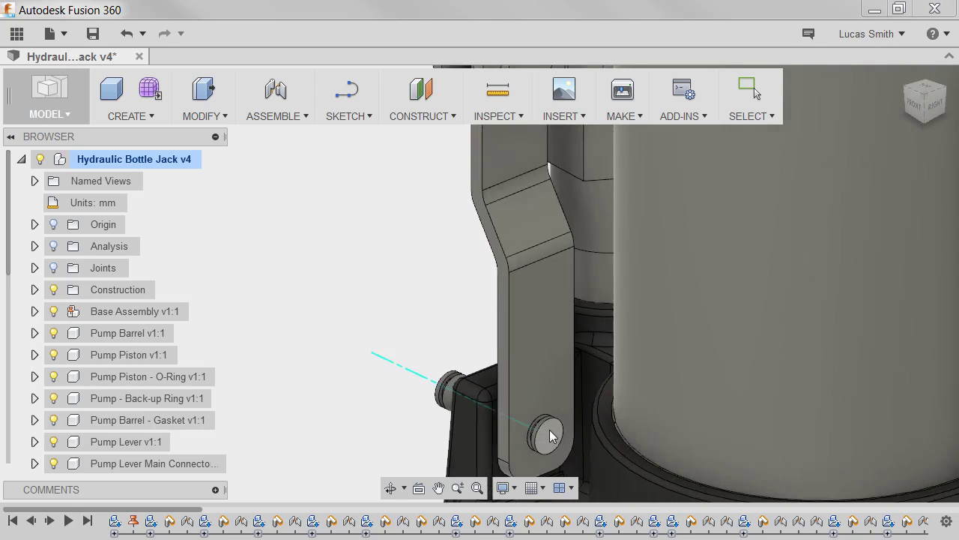
scroll(549, 429, "up", 1)
left_click(551, 437)
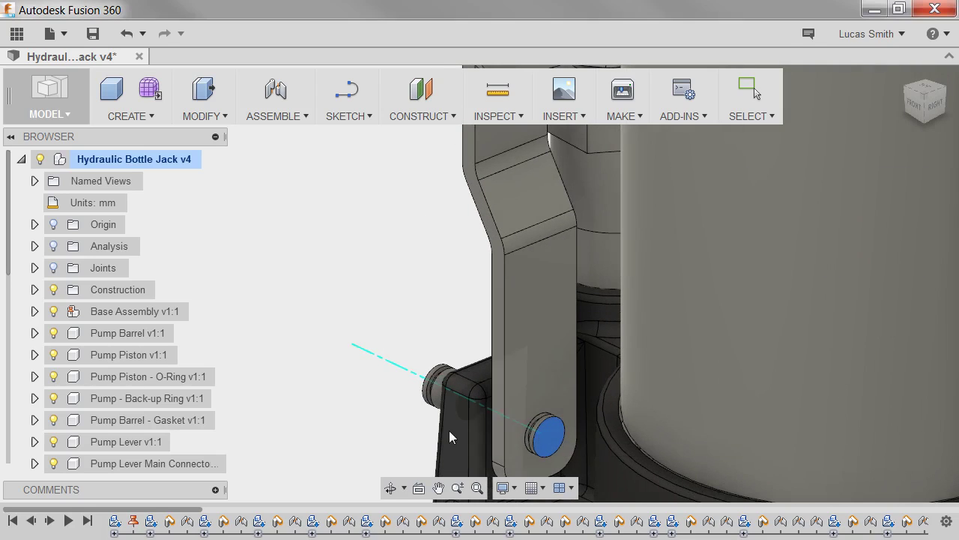
middle_click_drag(435, 425, 562, 427, "shift")
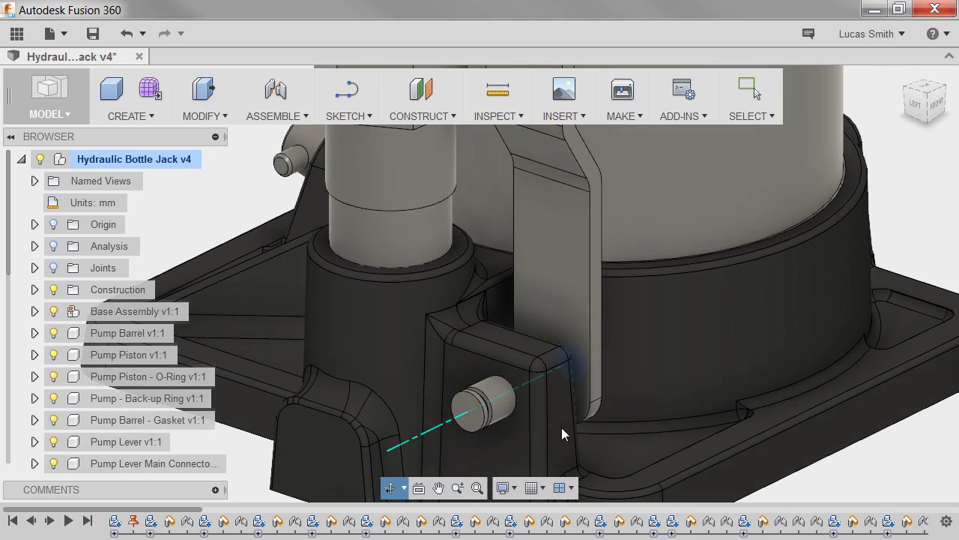
left_click(483, 414)
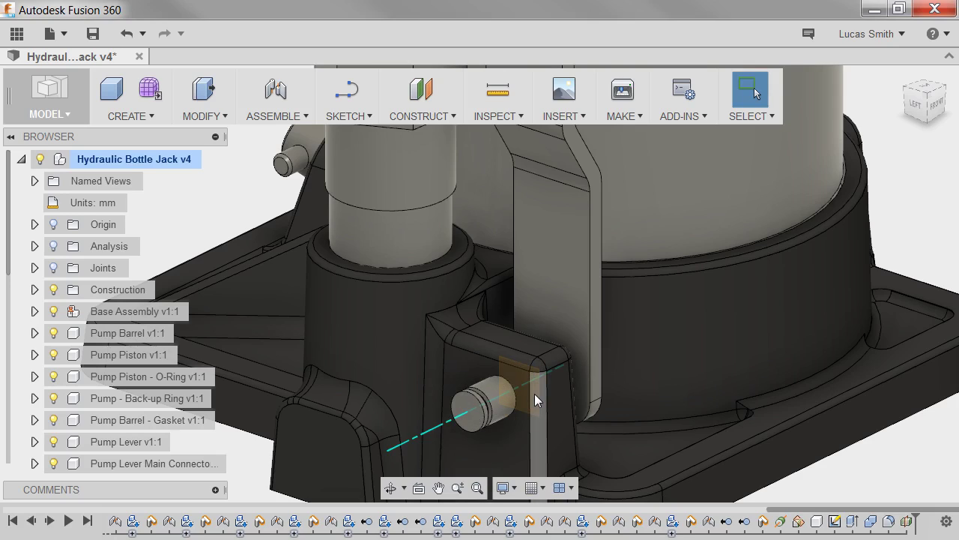
Mirror the link body across the new midplane, using the Bodies pattern type.
left_click(140, 122)
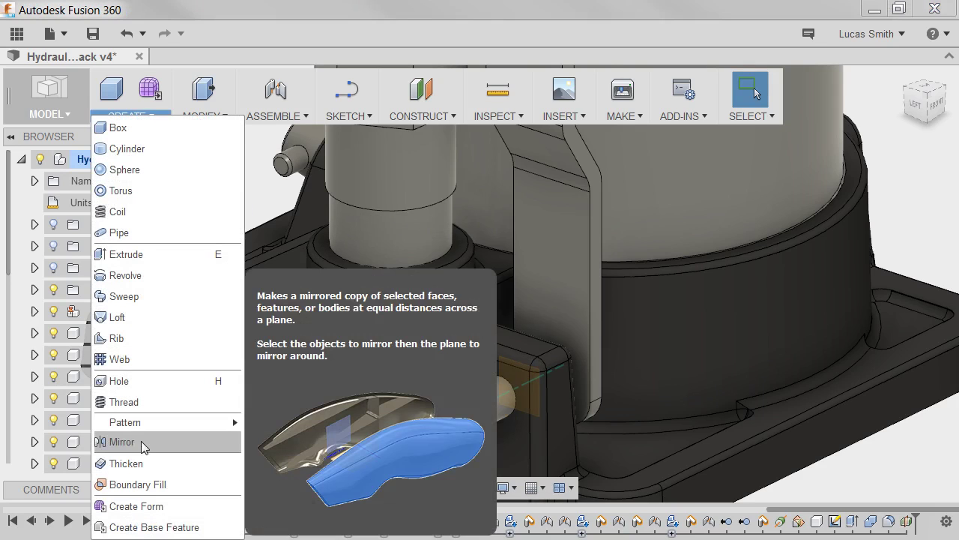
left_click(140, 441)
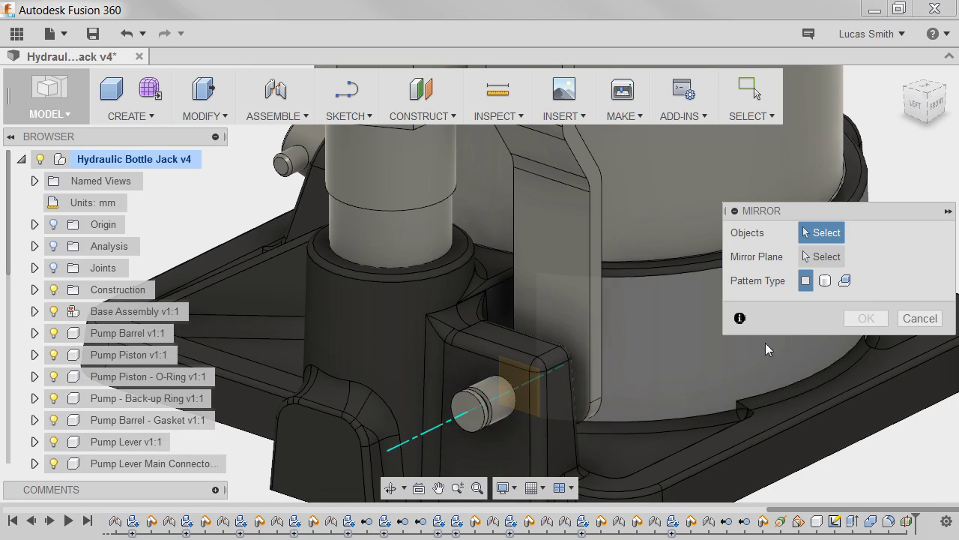
left_click(825, 282)
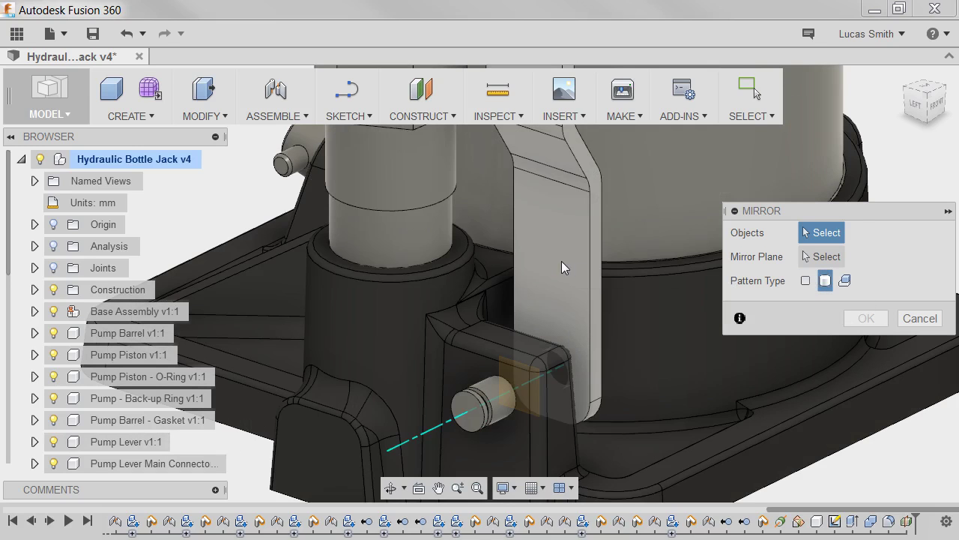
left_click(563, 267)
left_click(820, 256)
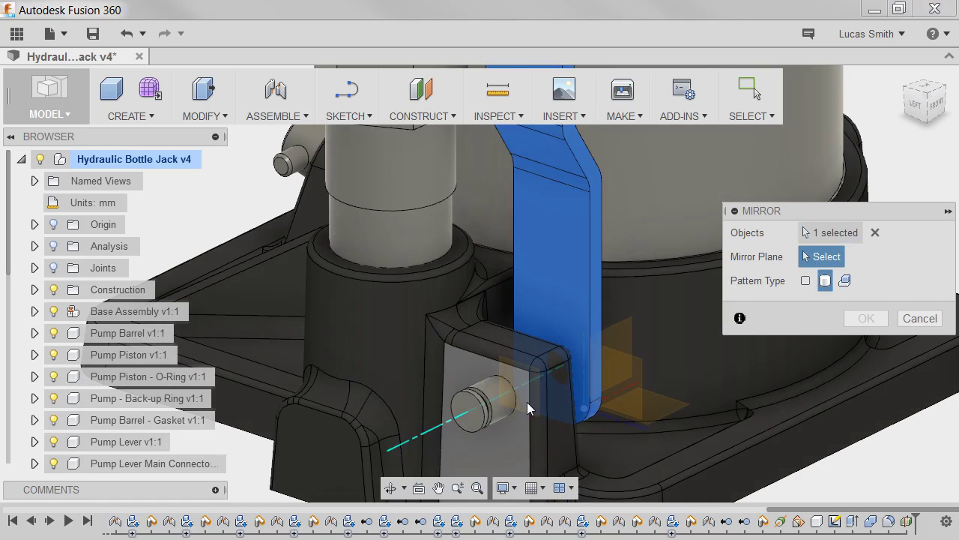
left_click(535, 398)
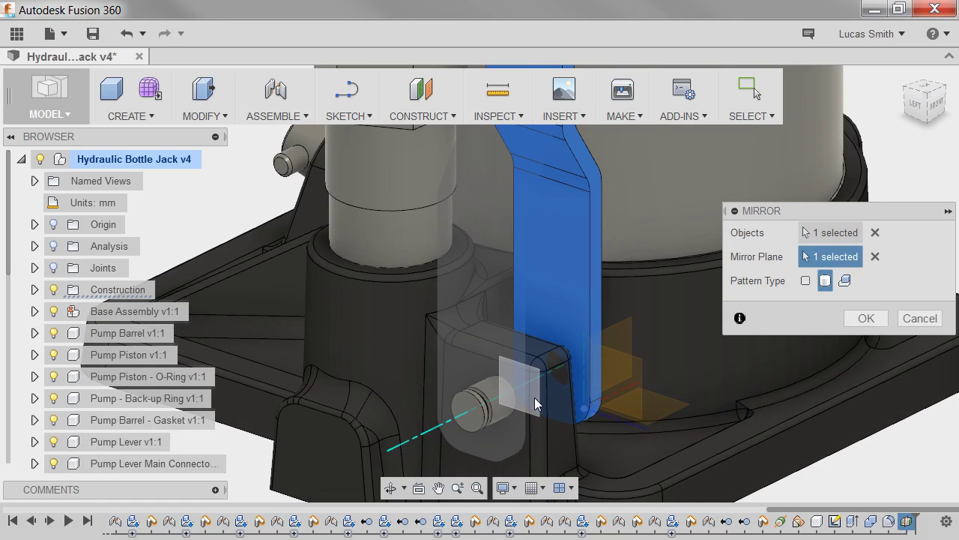
left_click(863, 319)
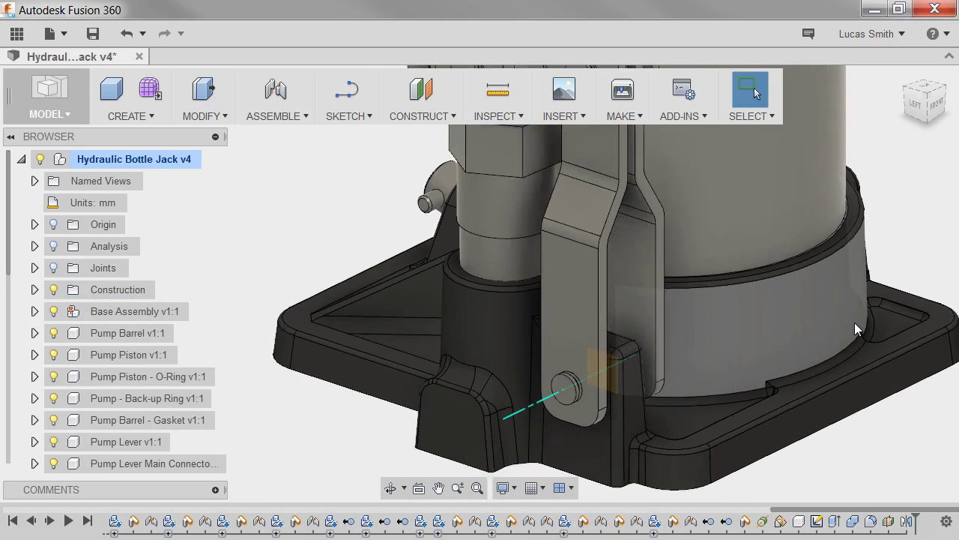
Expand the Bodies folder of Component44 to show the original and mirrored link bodies.
scroll(855, 324, "down", 3)
middle_click_drag(855, 326, 689, 361)
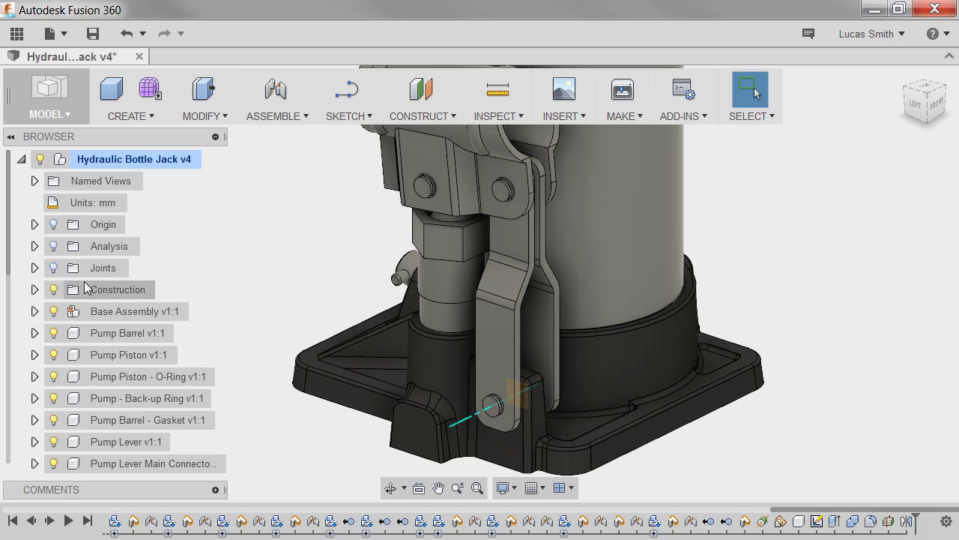
left_click_drag(11, 249, 7, 457)
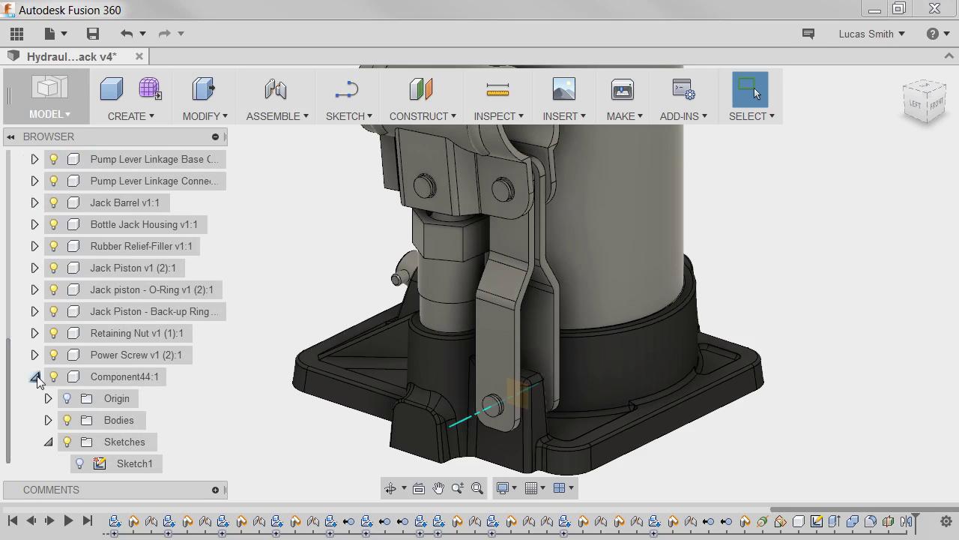
left_click(48, 420)
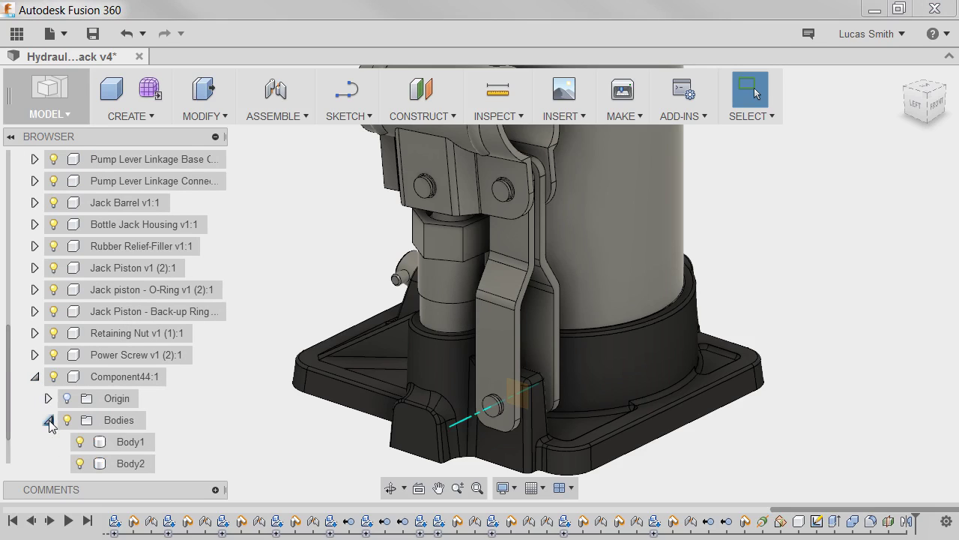
scroll(49, 421, "down", 2)
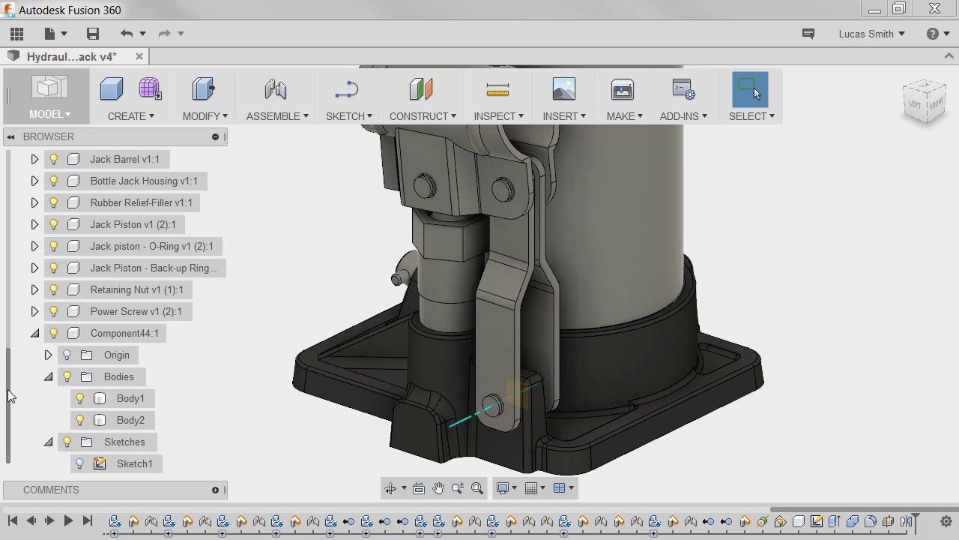
Create a new empty component under the top-level Hydraulic Bottle Jack v4 assembly.
left_click_drag(9, 393, 11, 258)
scroll(11, 258, "up", 3)
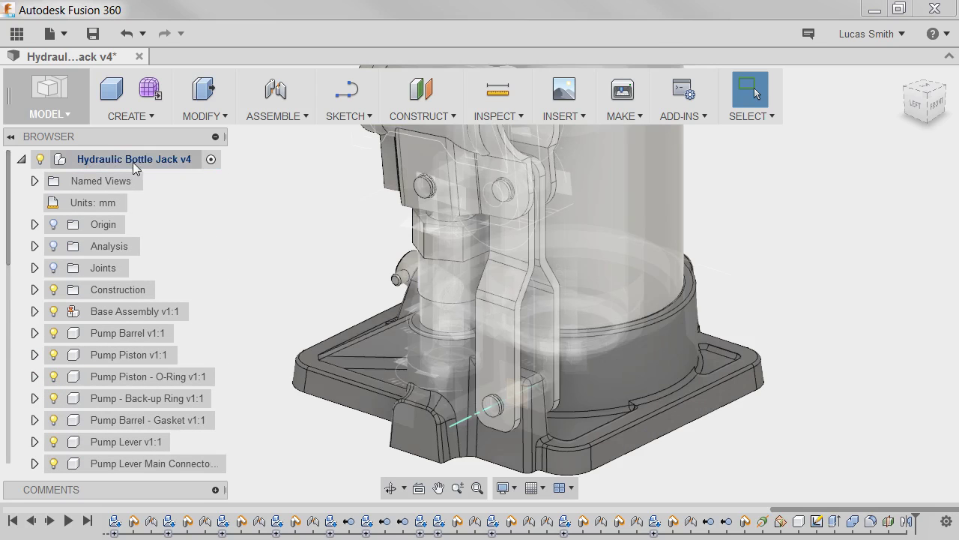
right_click(138, 162)
left_click(194, 170)
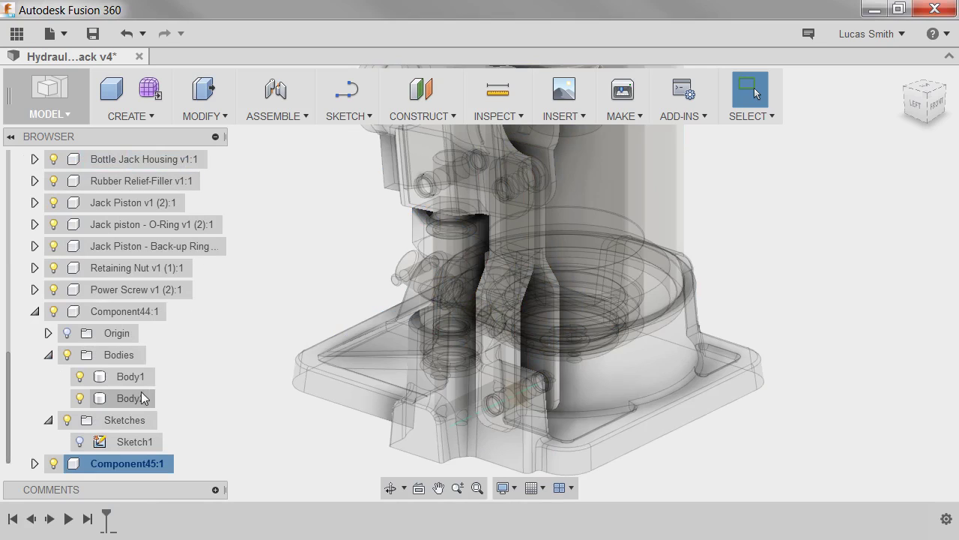
Move the mirrored link body, Body2, from Component44 into Component45 and expand that component's Bodies folder.
left_click_drag(123, 399, 124, 468)
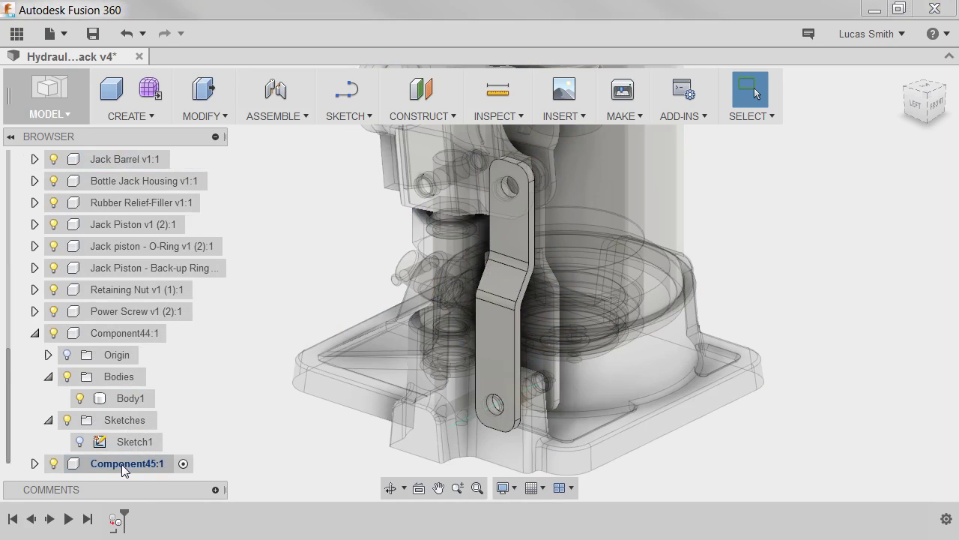
left_click(36, 463)
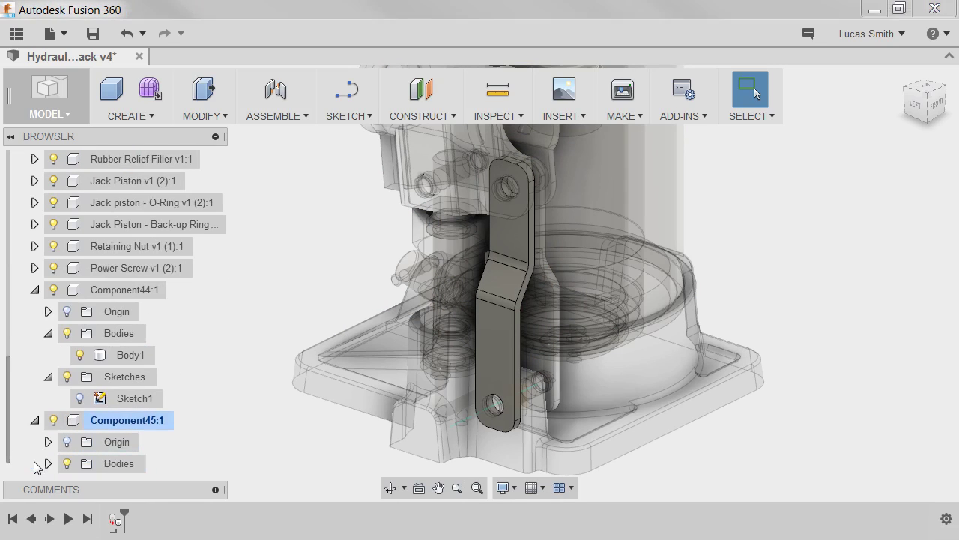
left_click(48, 463)
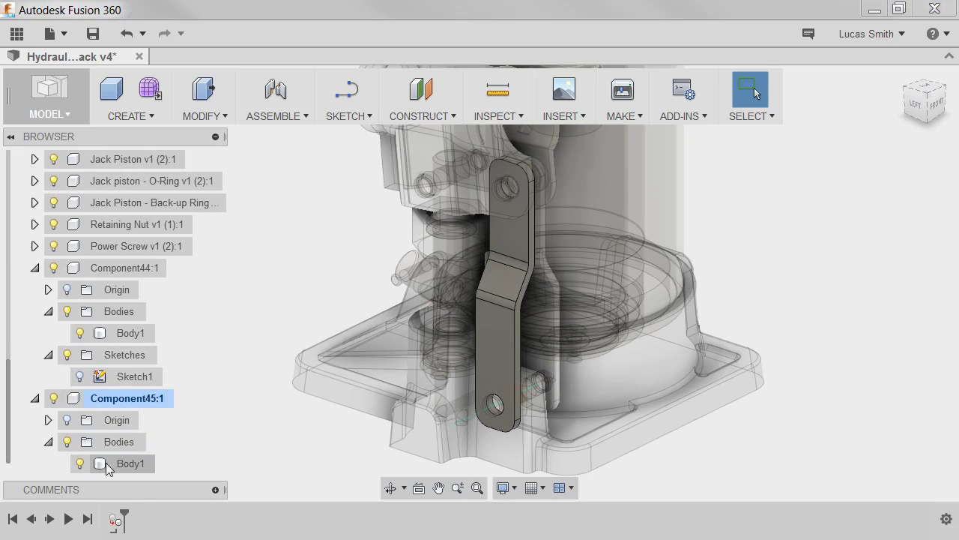
Rename Component45, which holds the mirrored link, as "Linkage - Left".
left_click(124, 403)
left_click(122, 401)
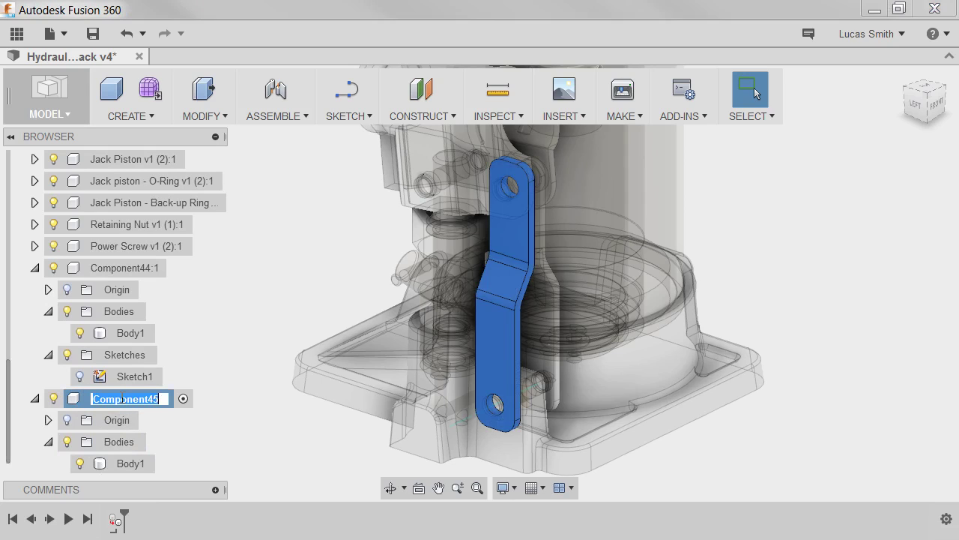
type("Linkage")
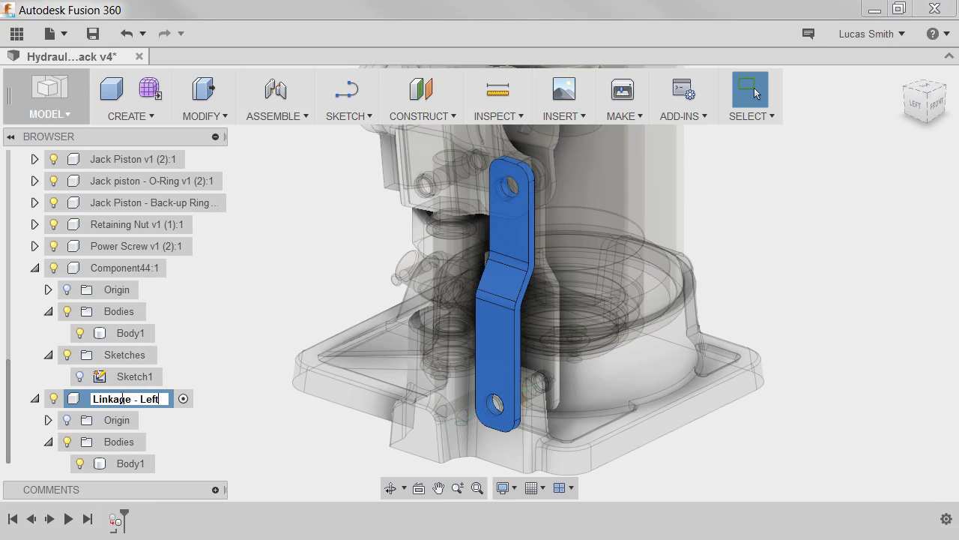
type(" - Left")
key("Return")
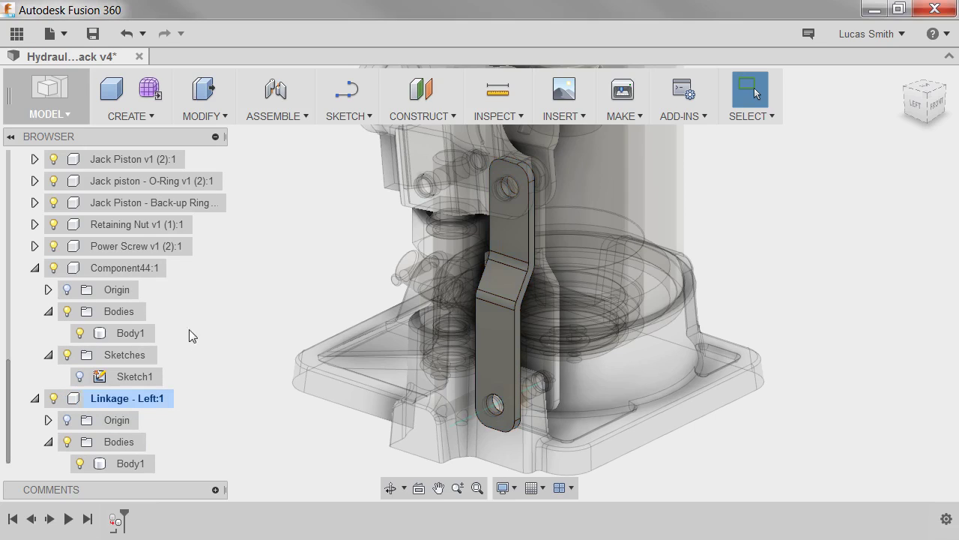
Try to rename Component44, which holds the original link, as "Linkage - Right".
left_click(122, 267)
left_click(121, 267)
type("Li")
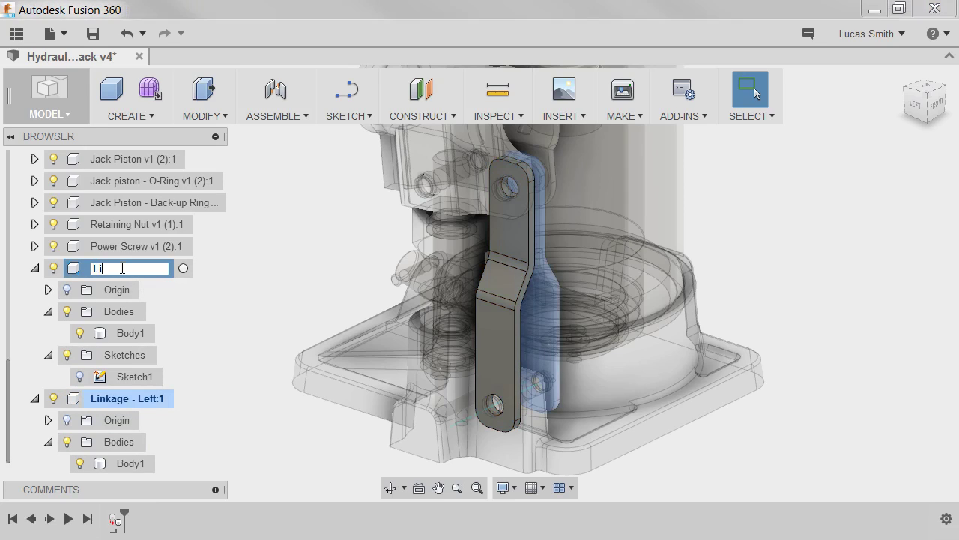
type("nkage - Right")
left_click(239, 302)
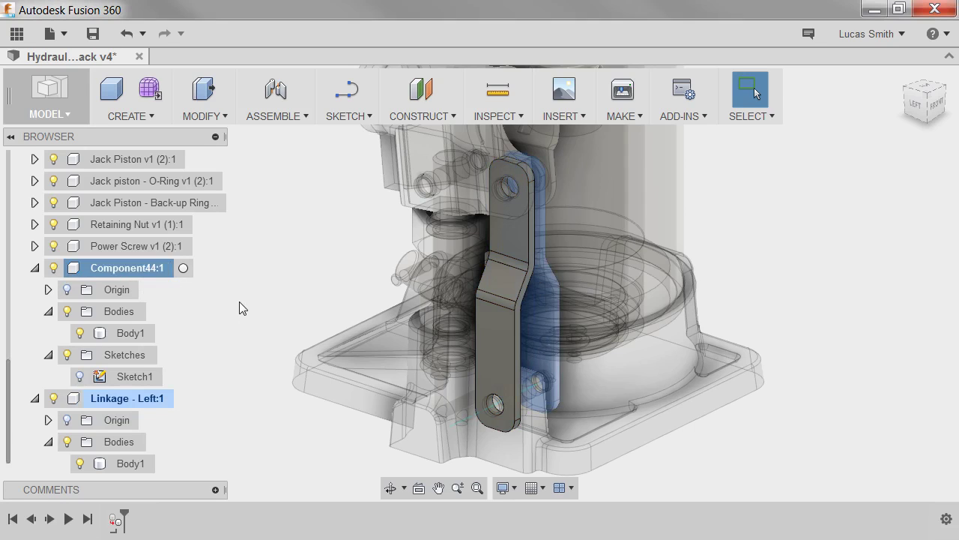